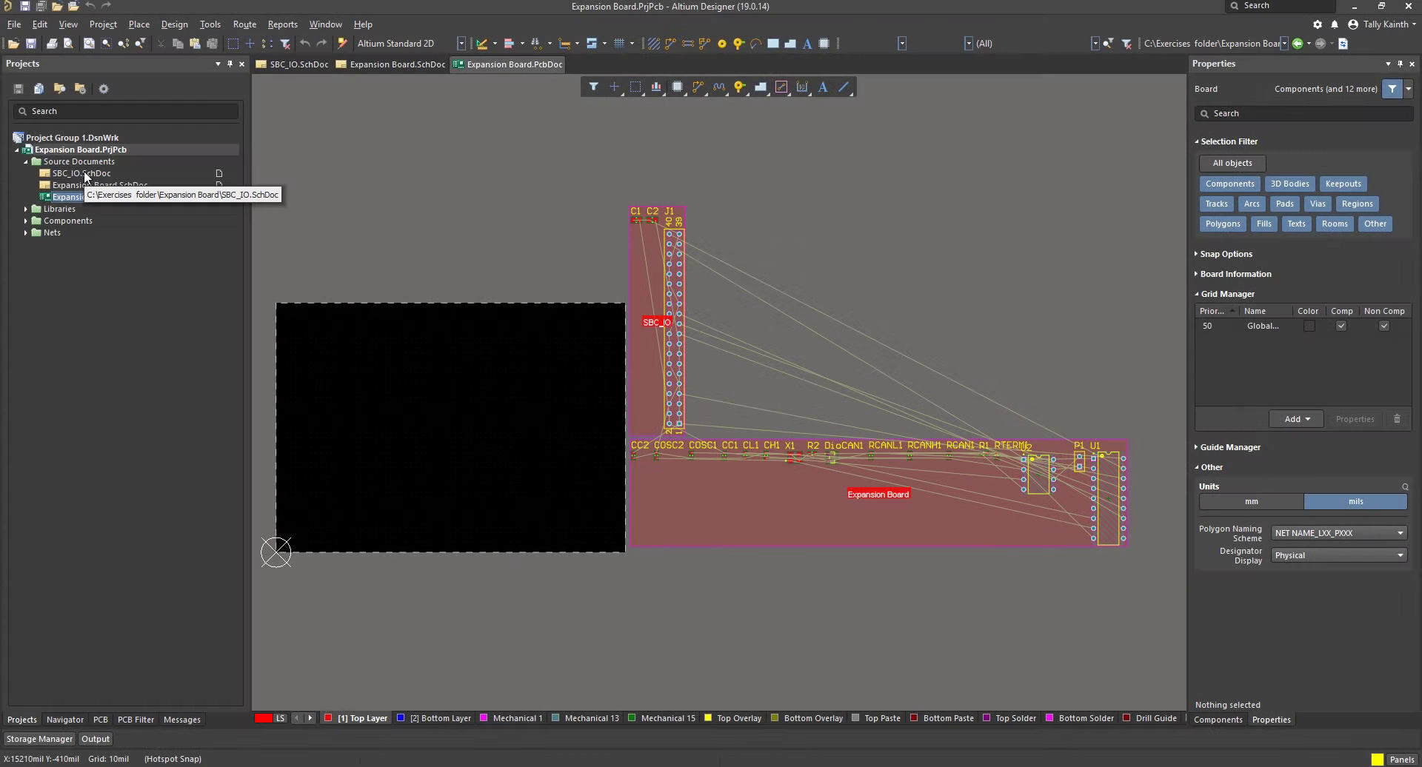
- View the SBC_IO and Expansion Board schematics, and return to the Expansion Board PCB document
double_click(111, 187)
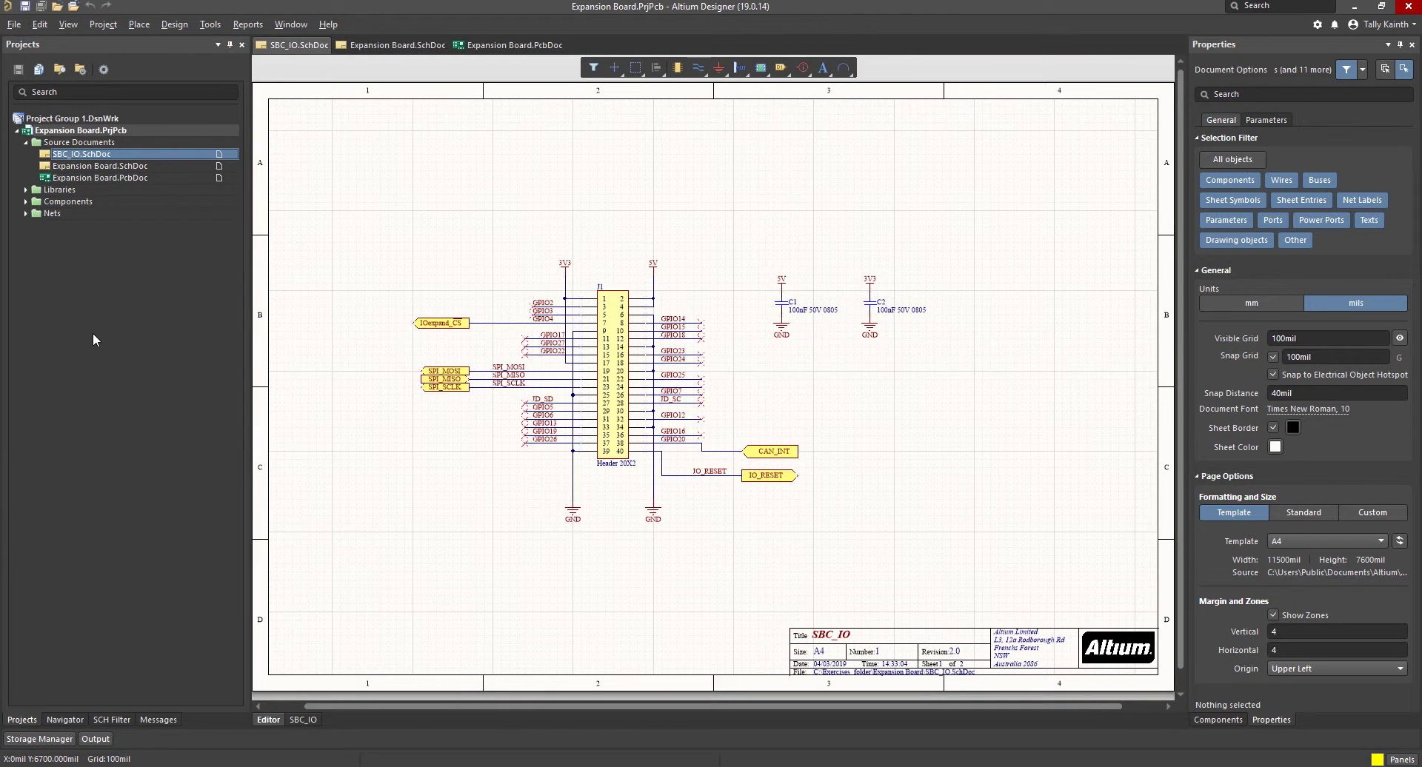
double_click(123, 166)
double_click(123, 178)
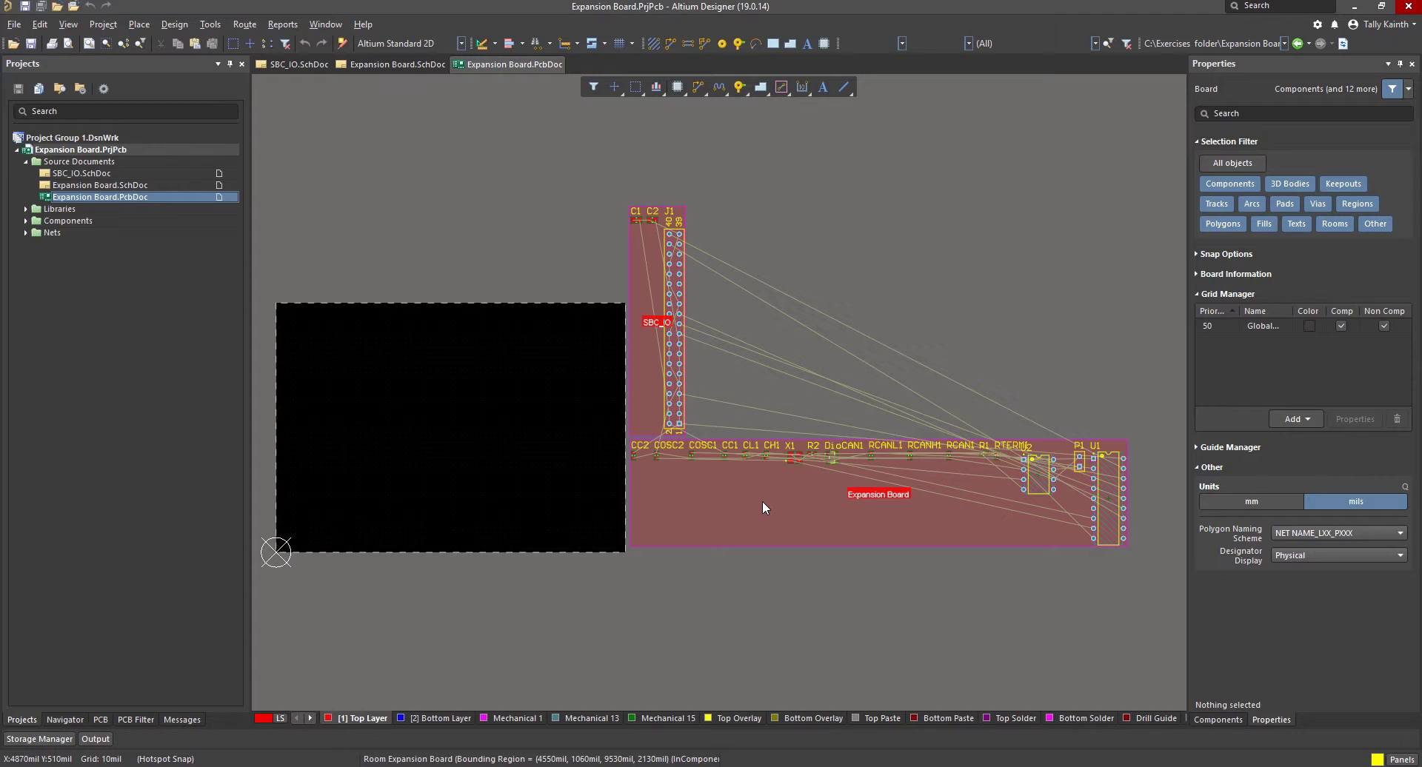
- Move the SBC_IO room onto the board and rotate it so that header J1 lies horizontally along the board's lower edge
right_drag(762, 500, 767, 506)
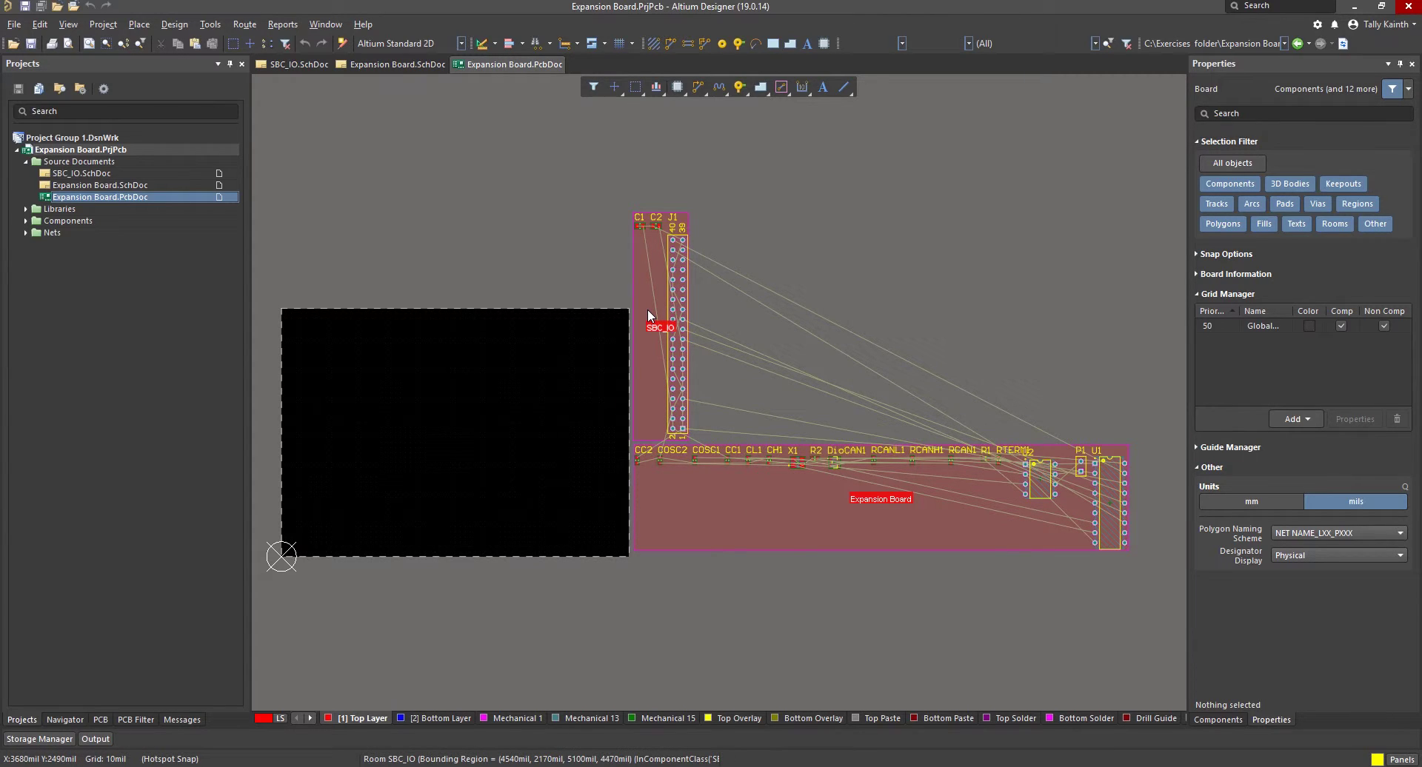
drag(647, 309, 482, 432)
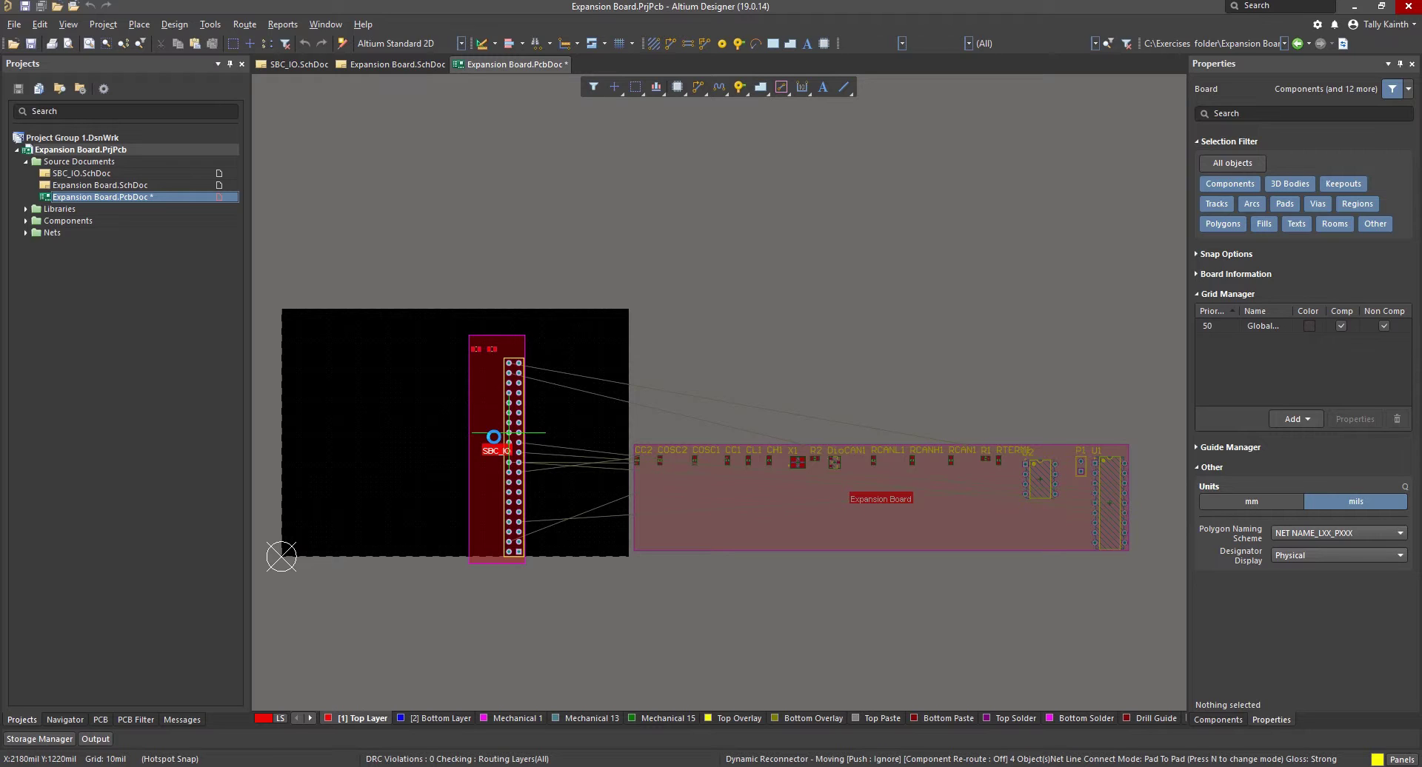
key(space)
drag(494, 437, 433, 525)
key(space)
key(space)
key(space)
key(space)
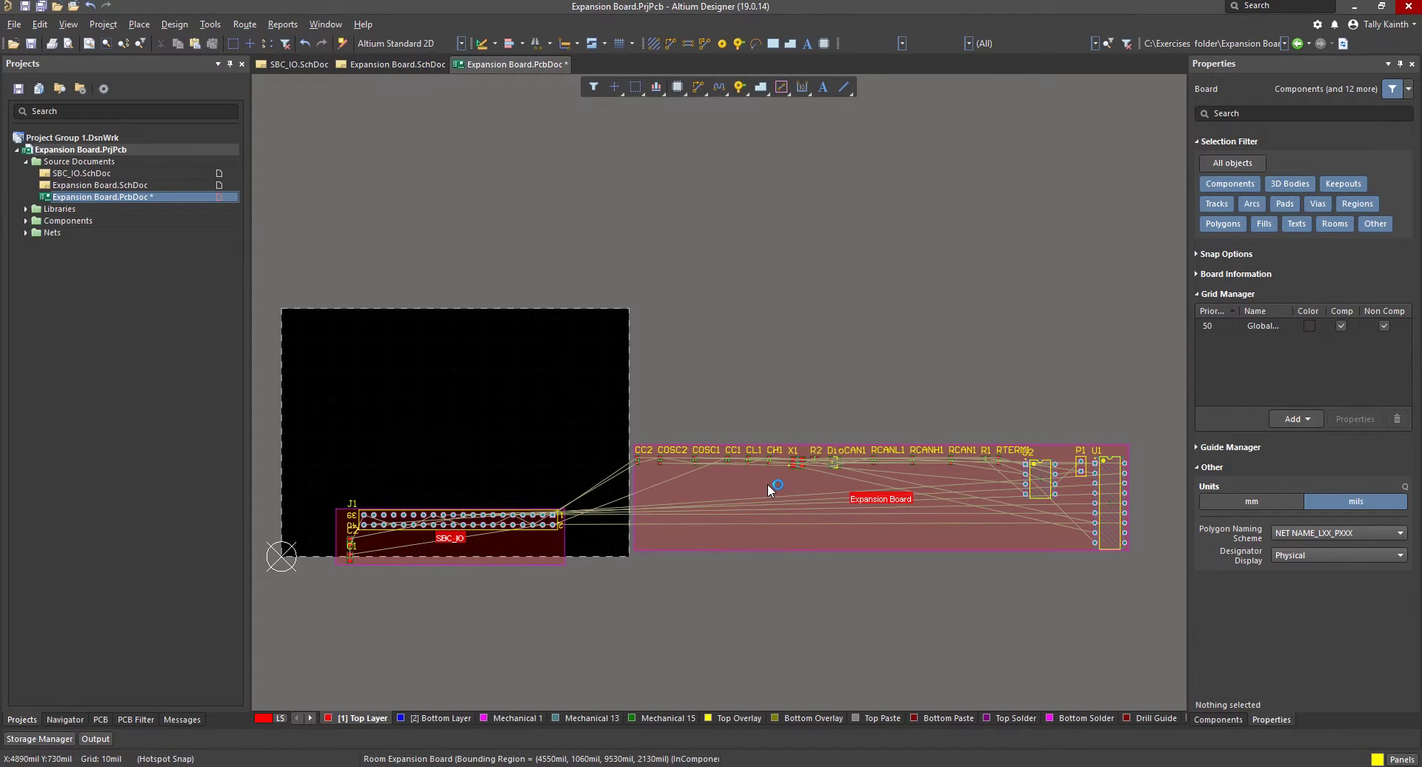
- Move the Expansion Board room over the upper part of the board and shift U2 slightly within it
drag(768, 483, 448, 340)
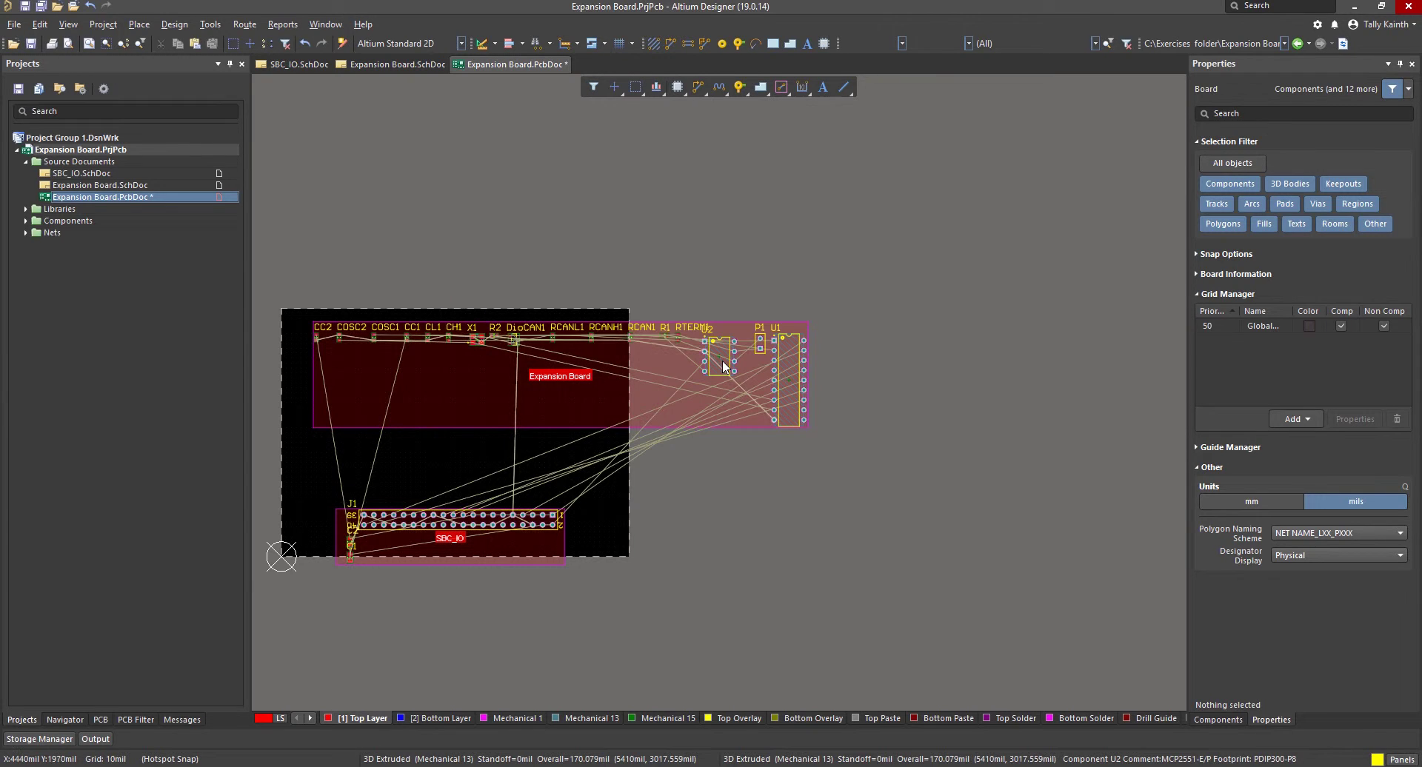
mouse_move(724, 366)
mouse_down()
mouse_move(739, 292)
mouse_move(728, 379)
mouse_up()
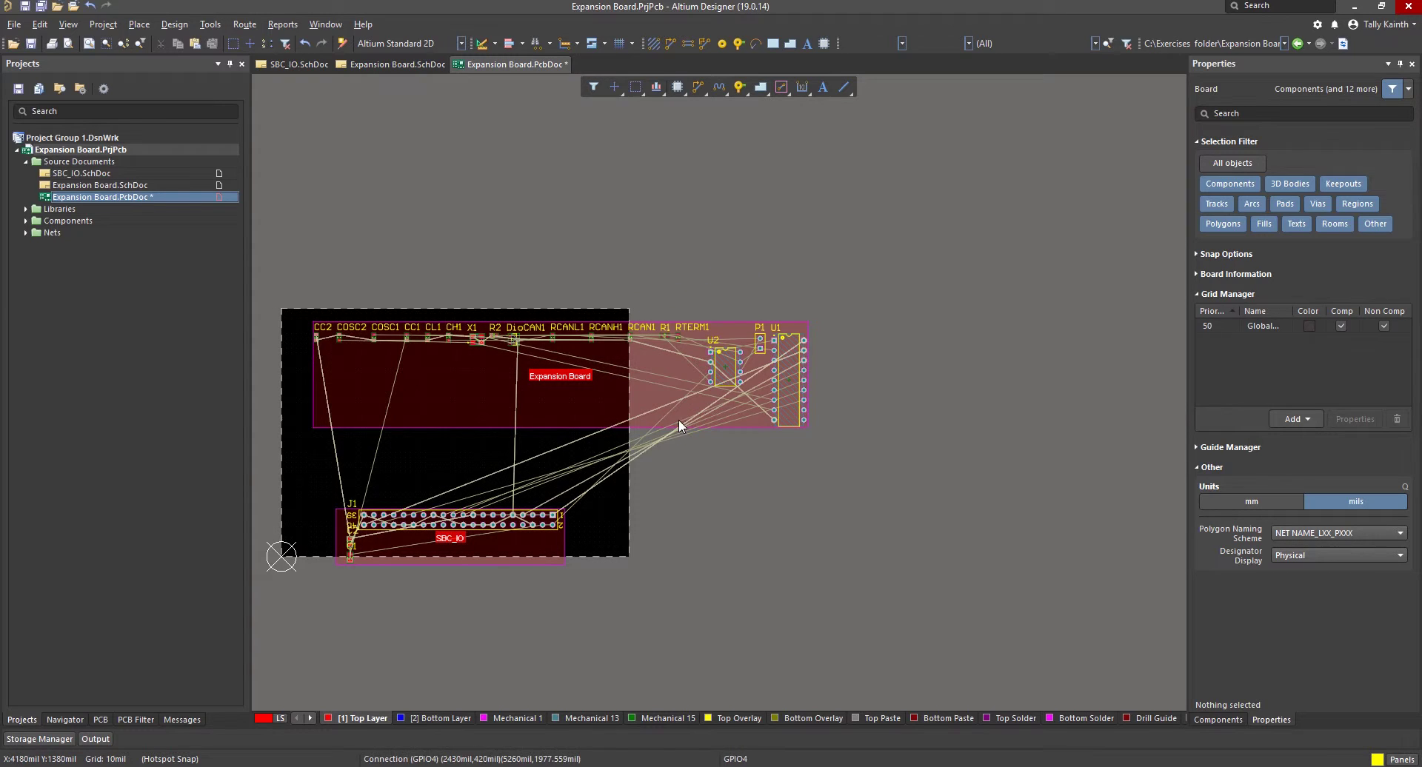
- Delete the Expansion Board and SBC_IO rooms, keeping their components
click(651, 397)
key(Delete)
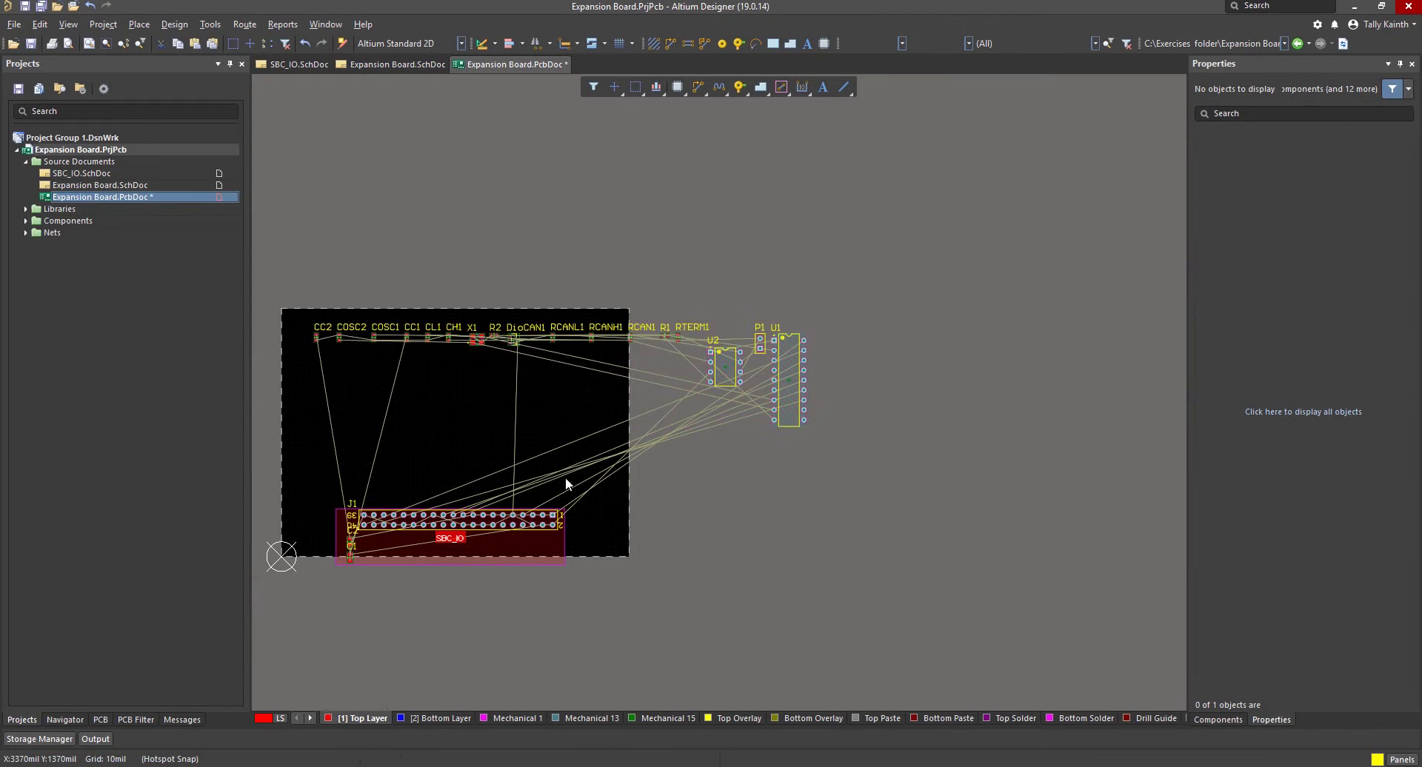
click(524, 560)
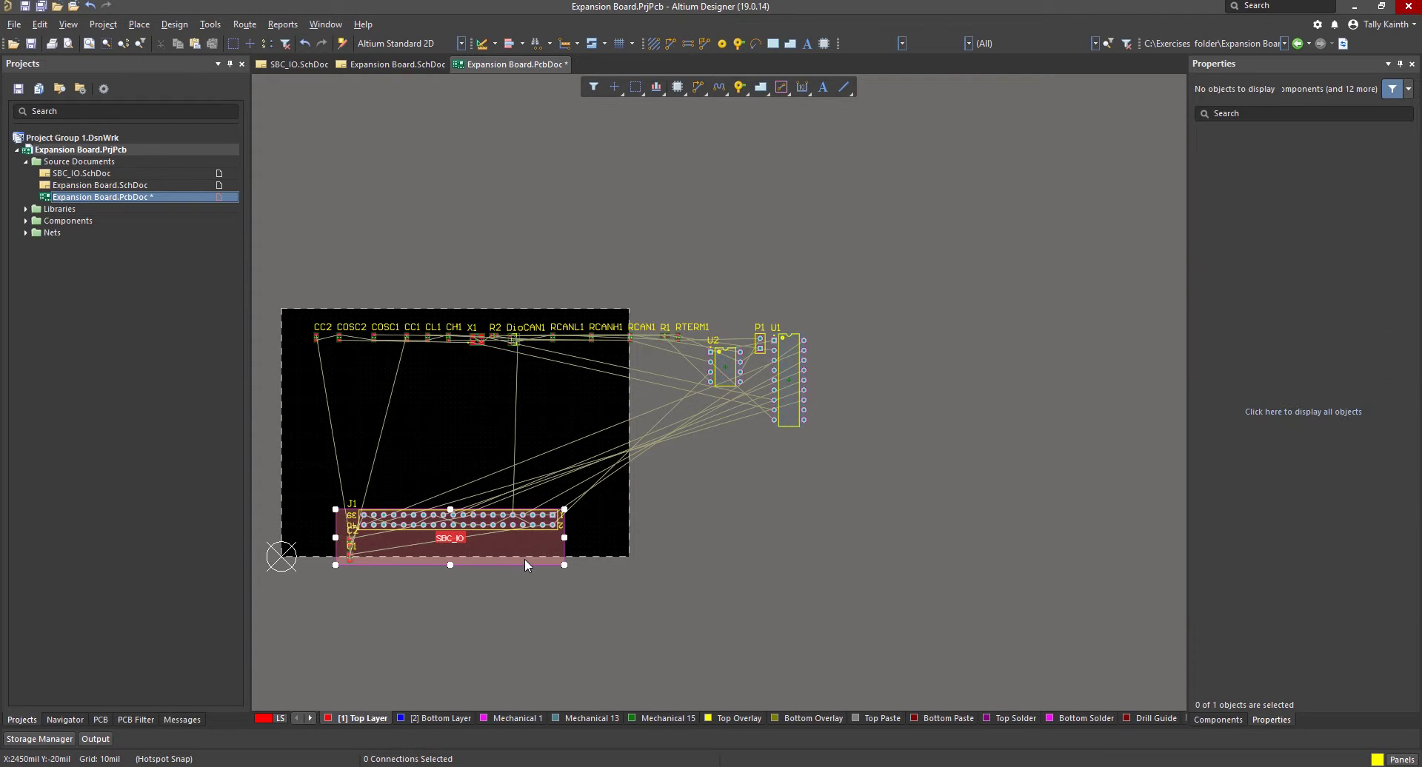
key(Delete)
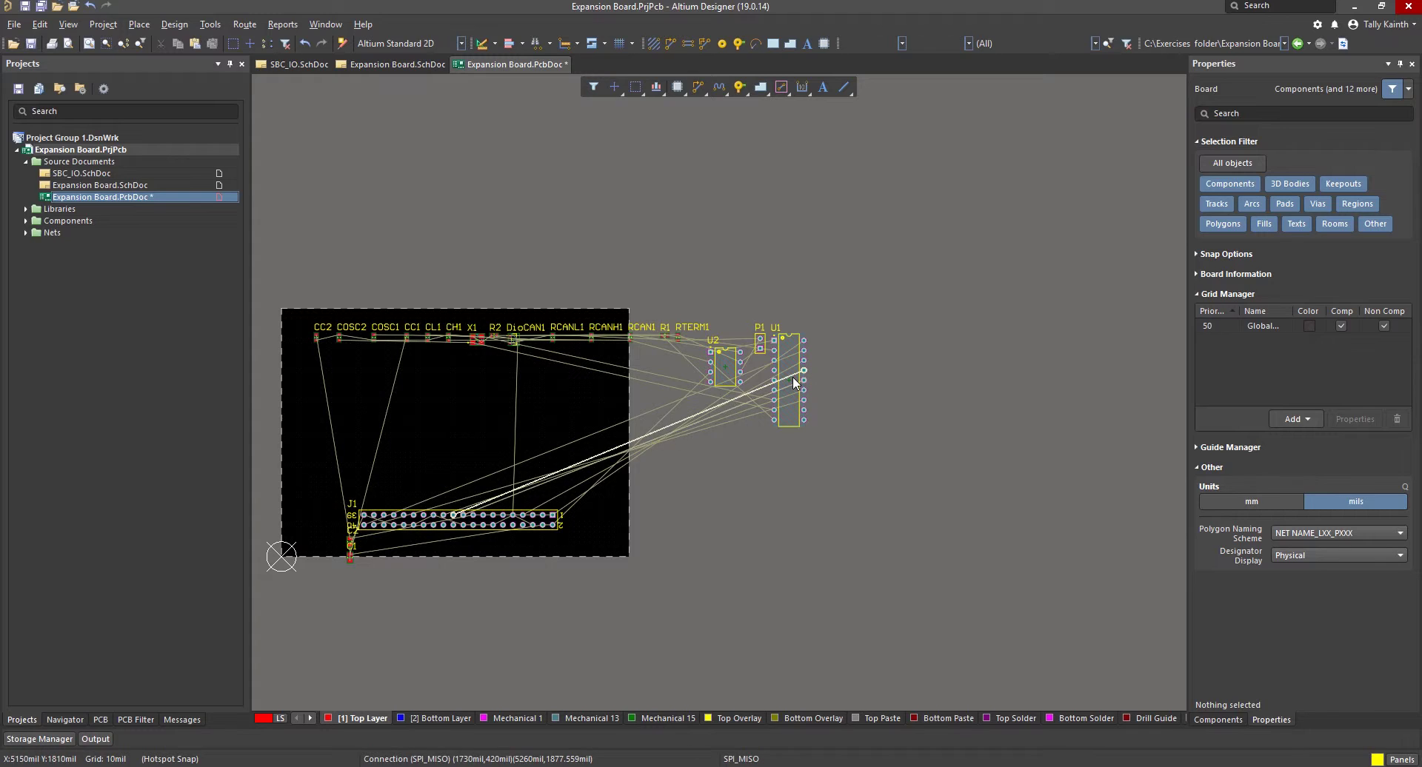
- Place U1 above the right end of J1 and U2 beside it on the board, rotating U2 to lie horizontally
drag(792, 379, 584, 428)
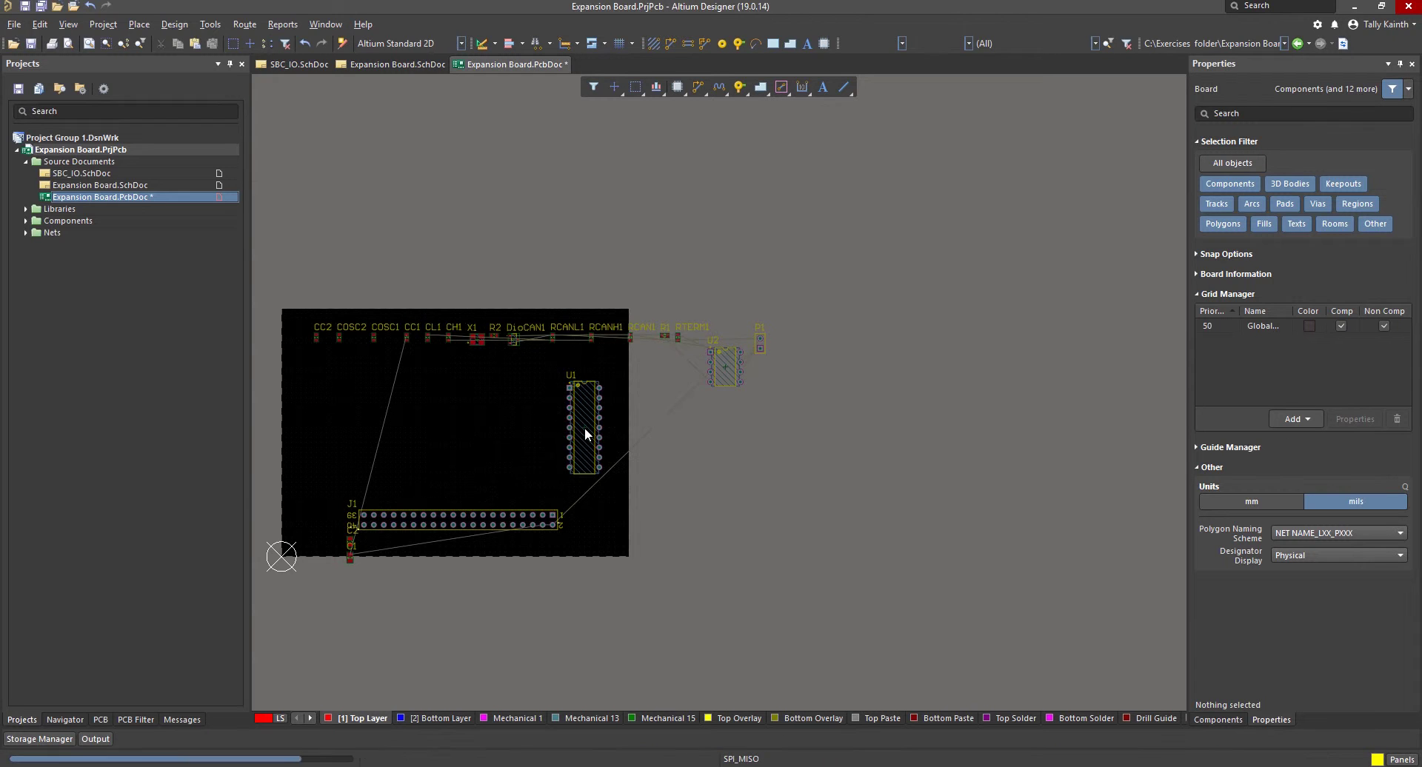
mouse_move(716, 371)
mouse_down()
mouse_move(502, 436)
mouse_move(507, 449)
mouse_up()
key(space)
key(space)
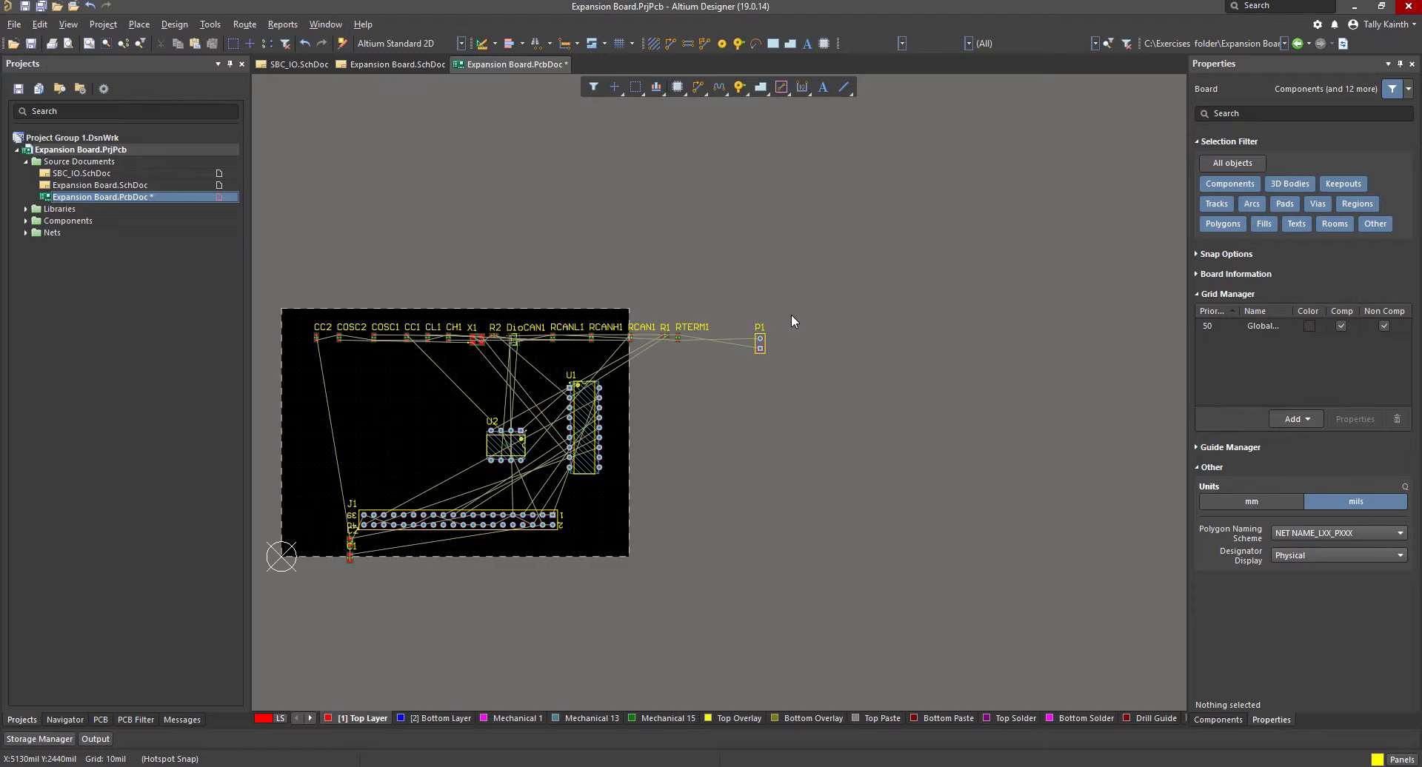
- Select U1, U2, P1 and the components from DioCAN1 to RTERM1 together, and move the group left so all fit inside the board
drag(791, 314, 514, 460)
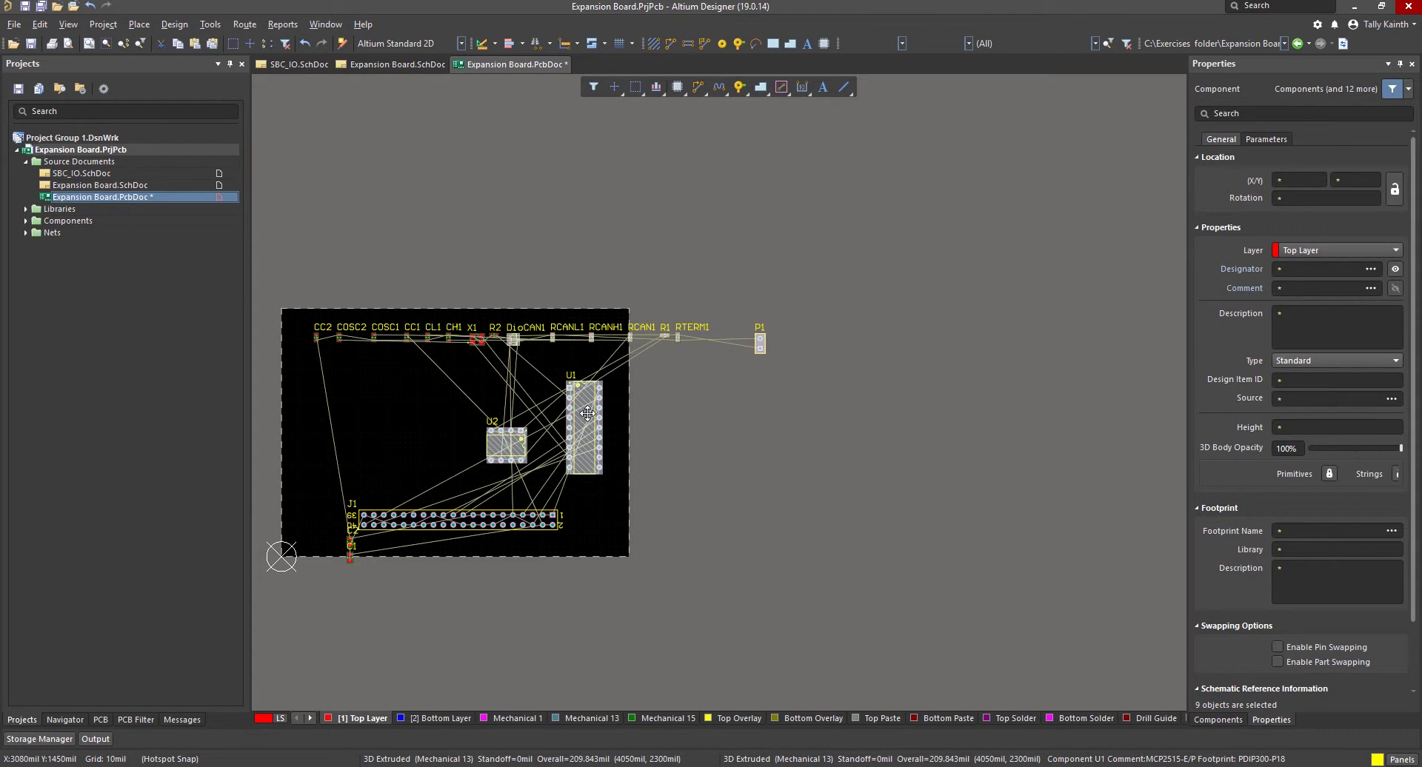
drag(588, 414, 408, 440)
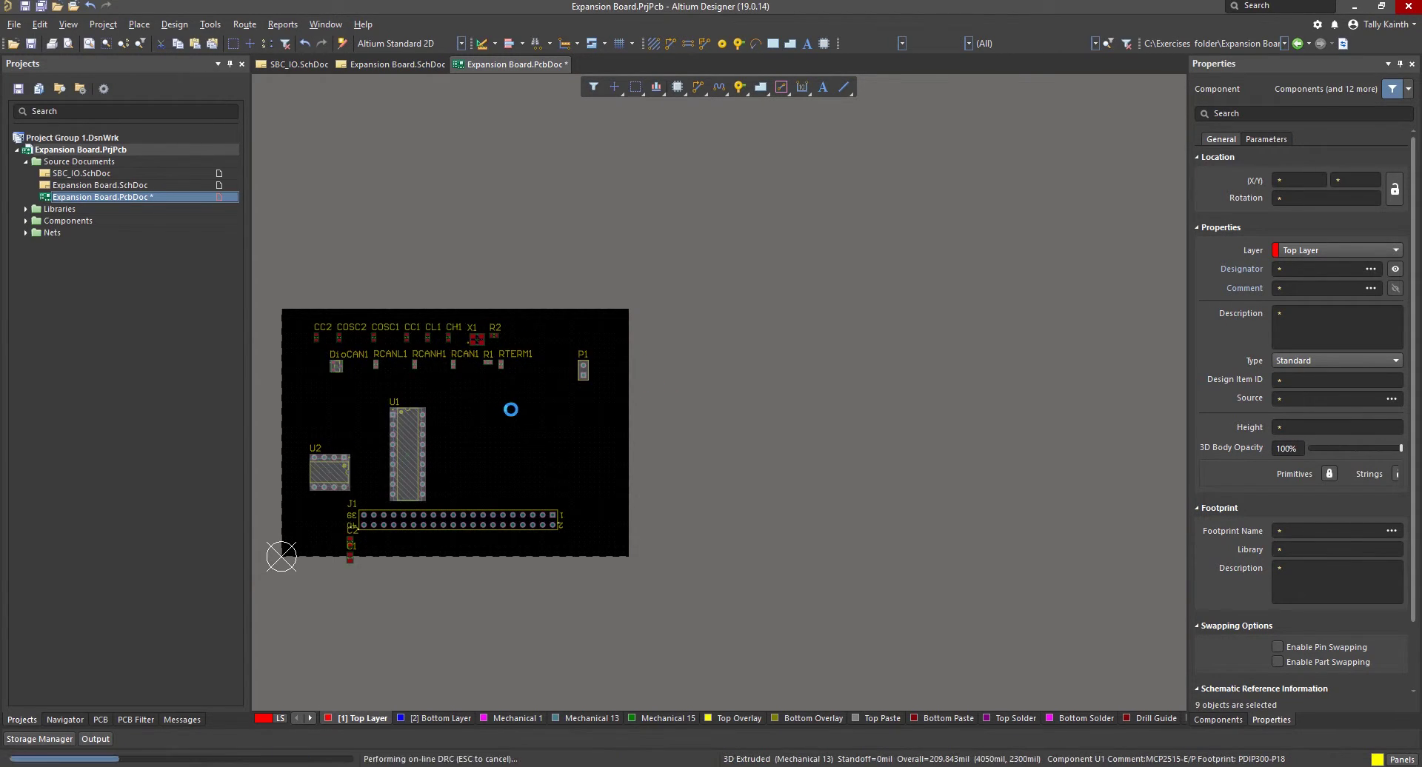
click(511, 411)
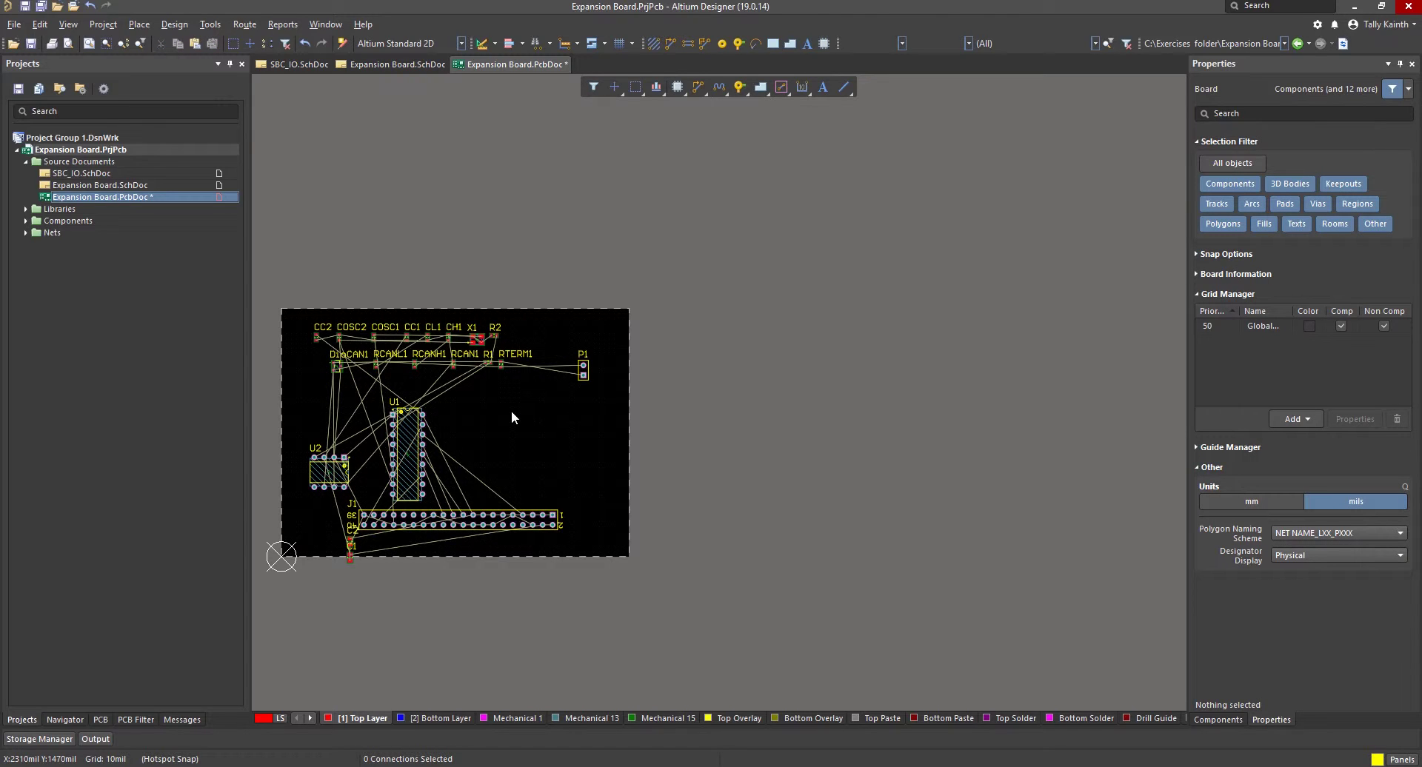
- Select the components inside an area covering U2, CC2, COSC2, COSC1, DioCAN1 and RCANL1, move them slightly up and right, and deselect them
right_drag(574, 408, 727, 393)
ctrl+scroll(718, 392, up, 2)
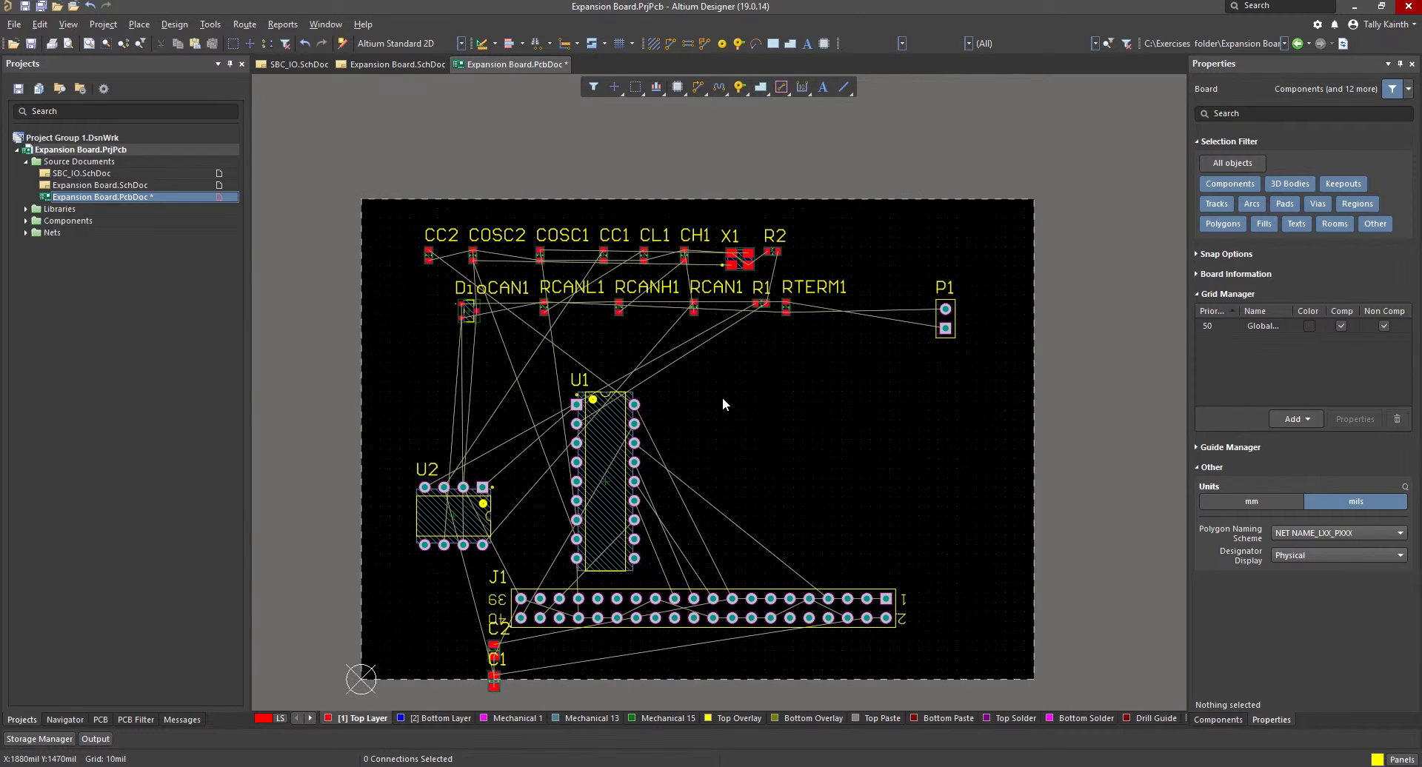
key(s)
key(i)
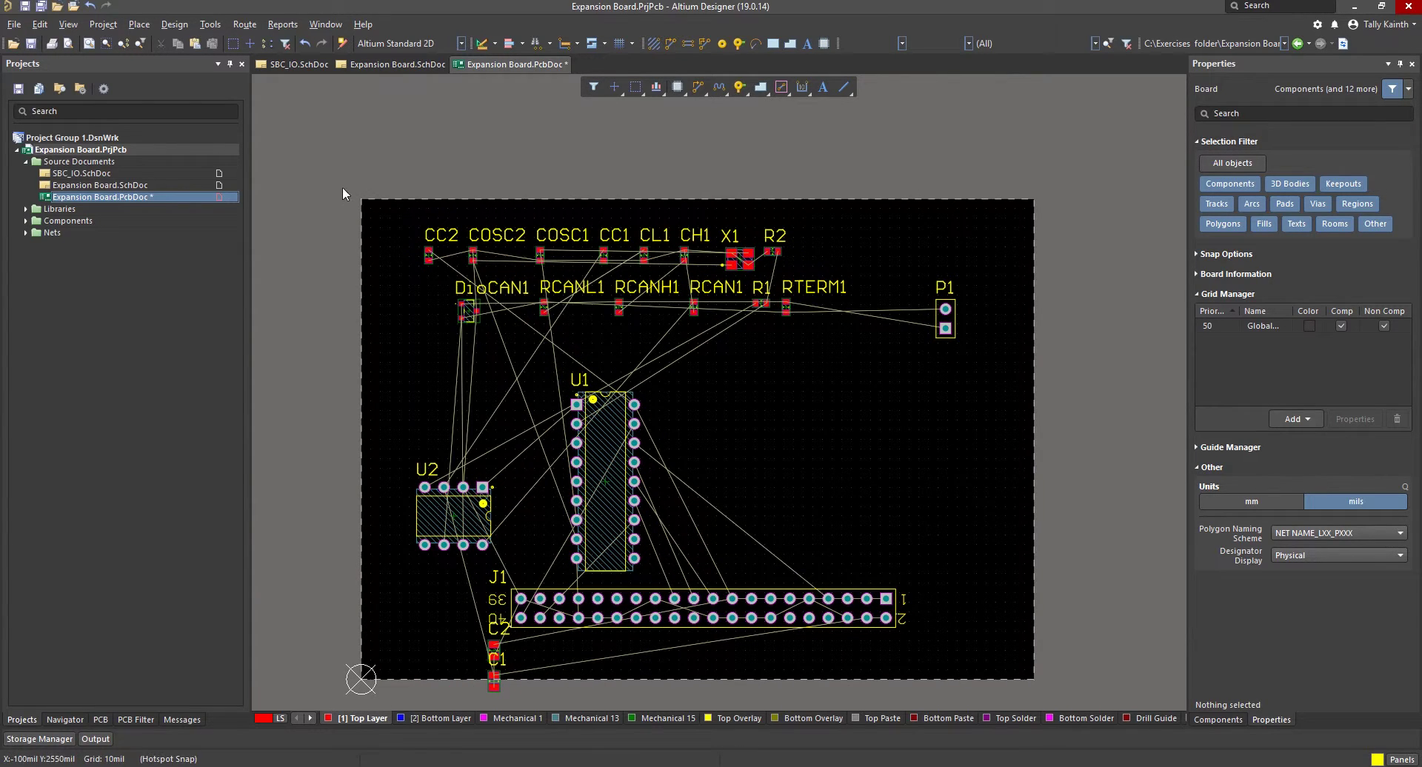
click(342, 187)
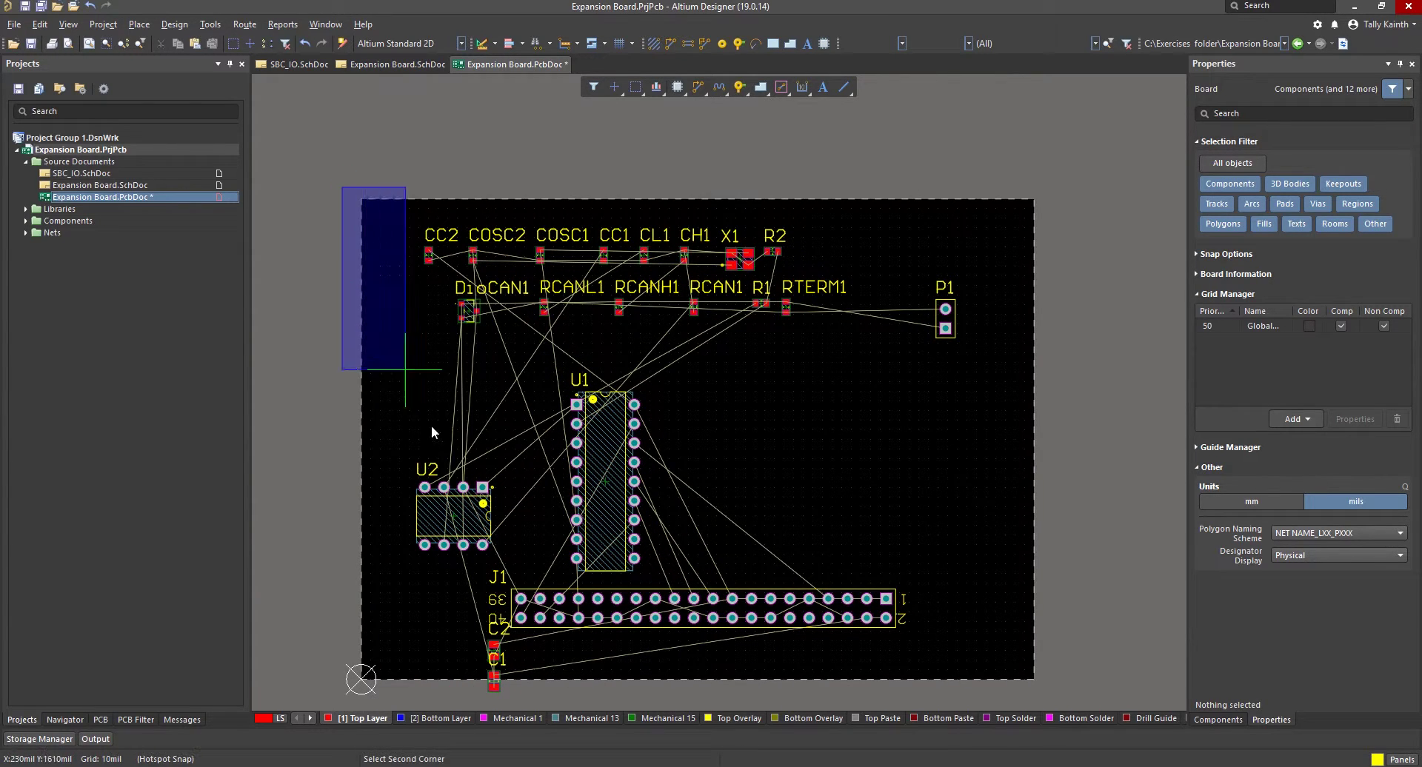
click(602, 569)
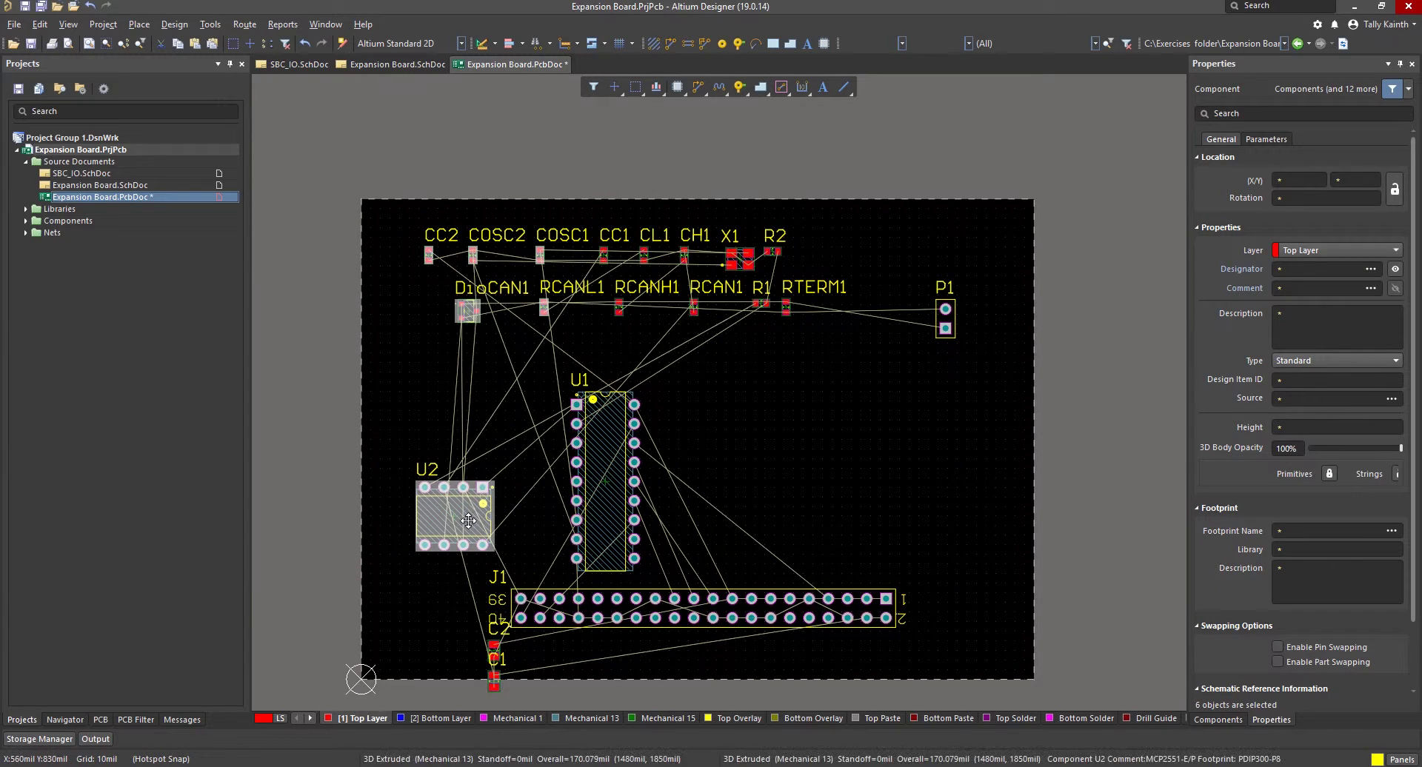
mouse_move(468, 515)
mouse_down()
mouse_move(463, 498)
mouse_move(430, 507)
mouse_move(474, 518)
mouse_up()
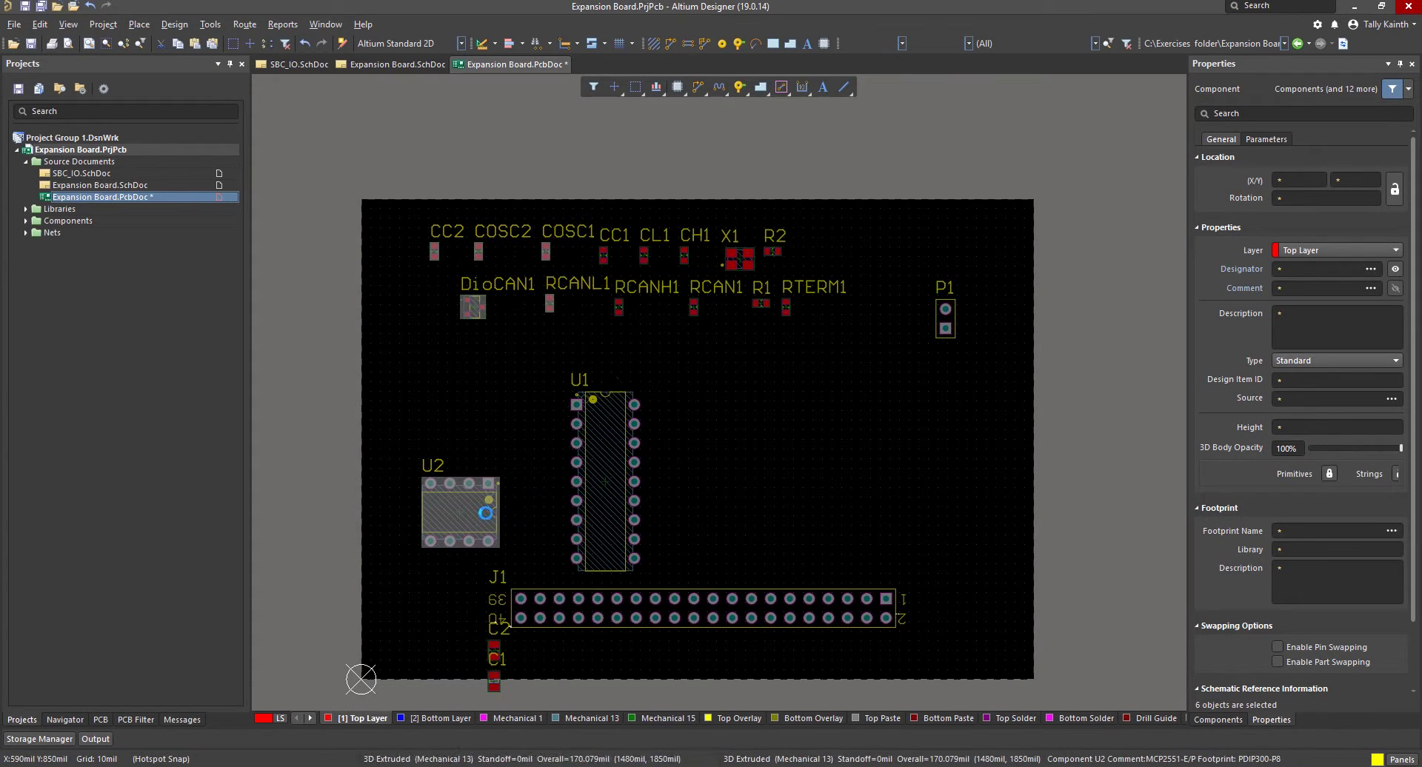
click(520, 406)
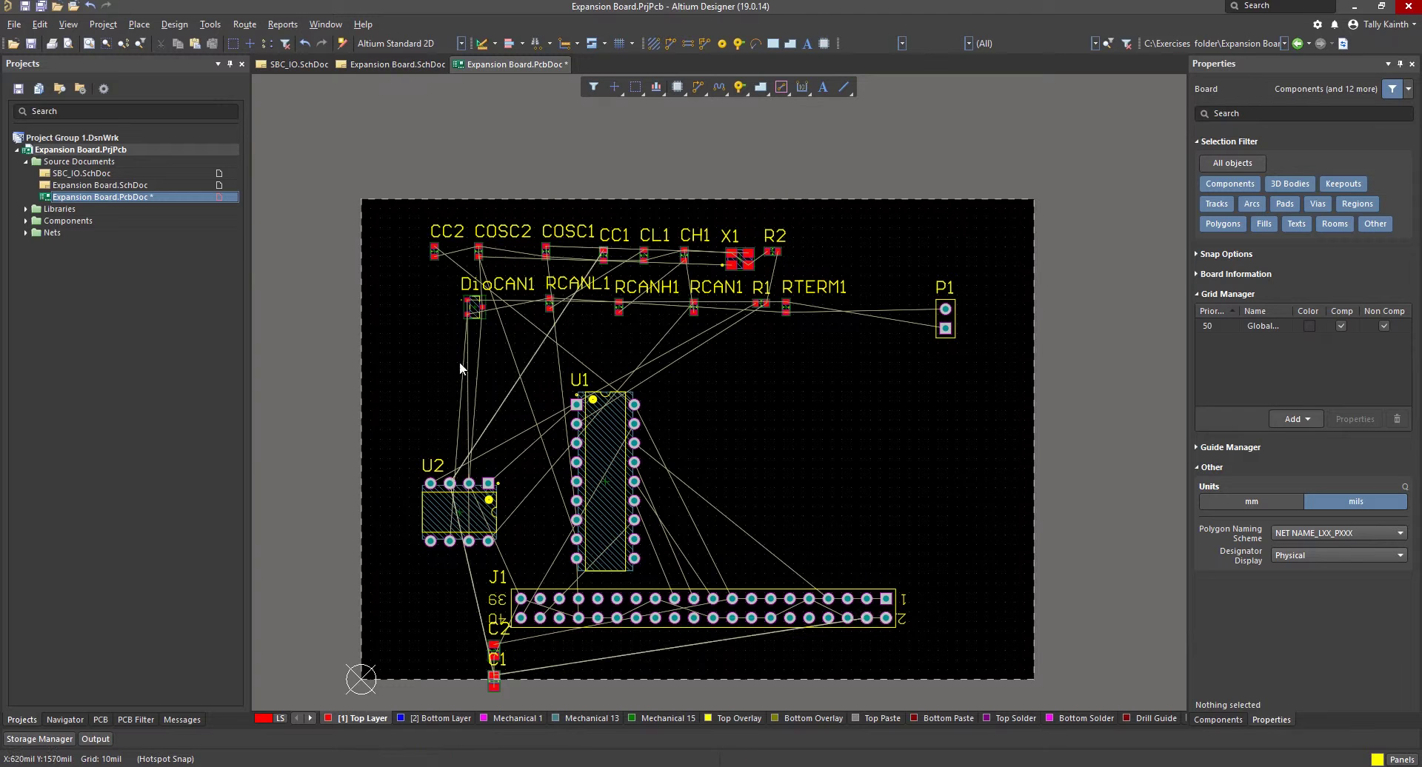
- Open the Expansion Board schematic and restrict its selection filter to components only
click(180, 185)
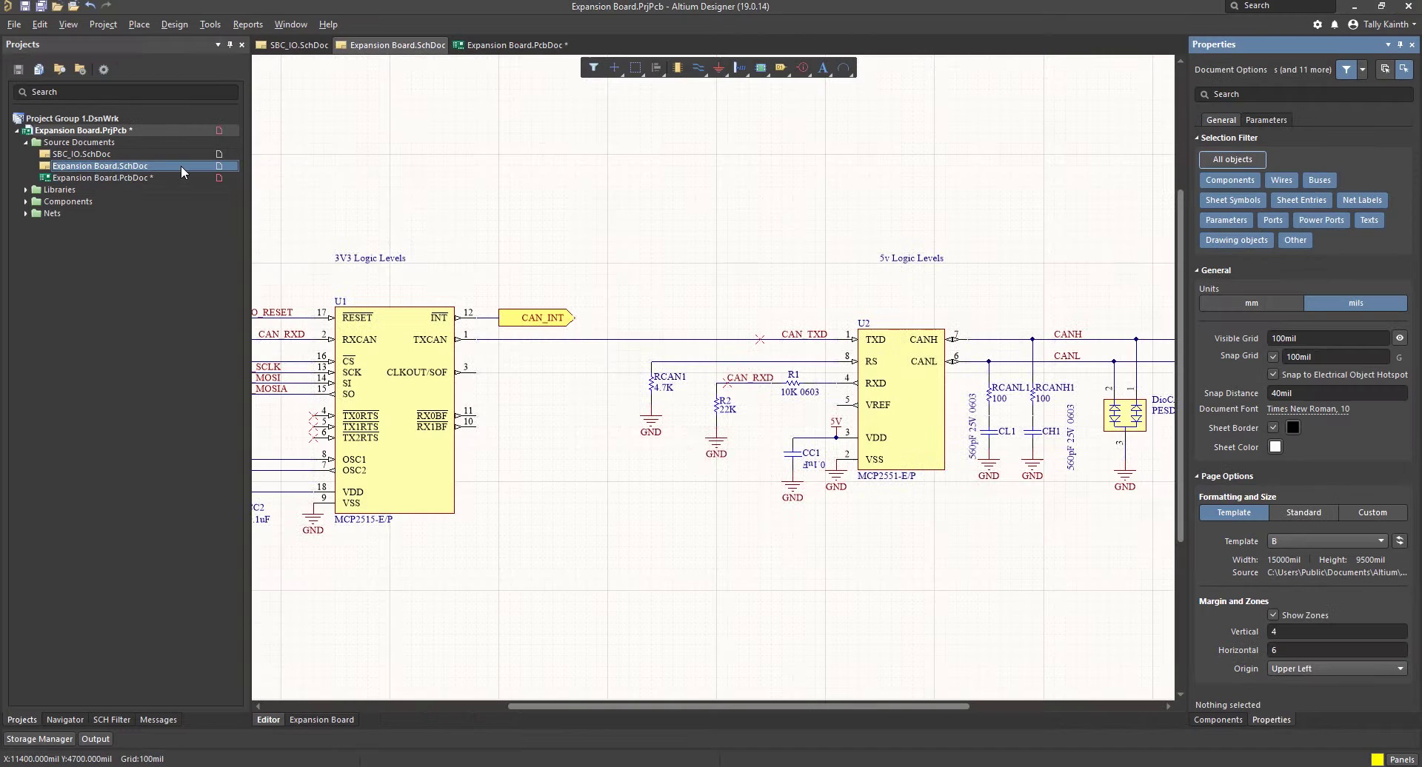
click(1234, 160)
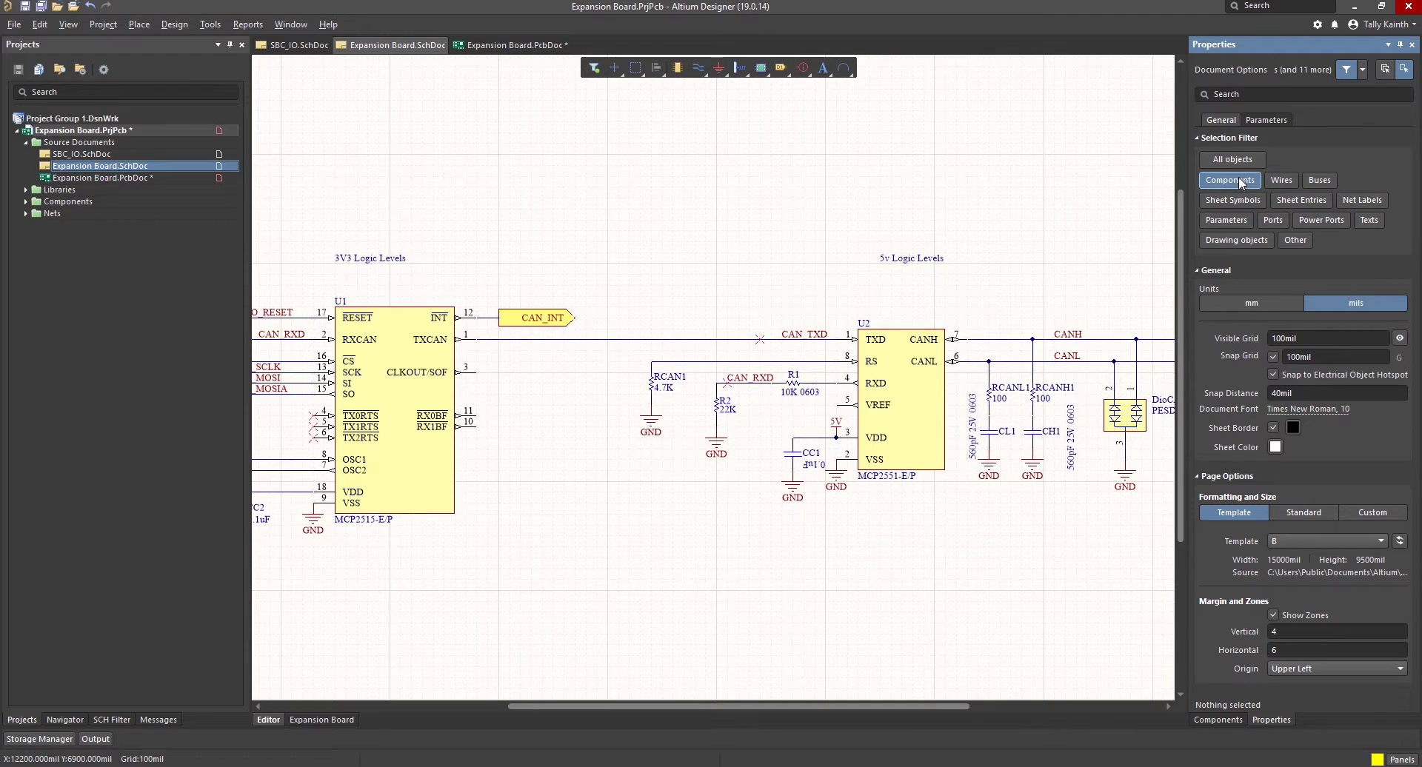
click(1238, 178)
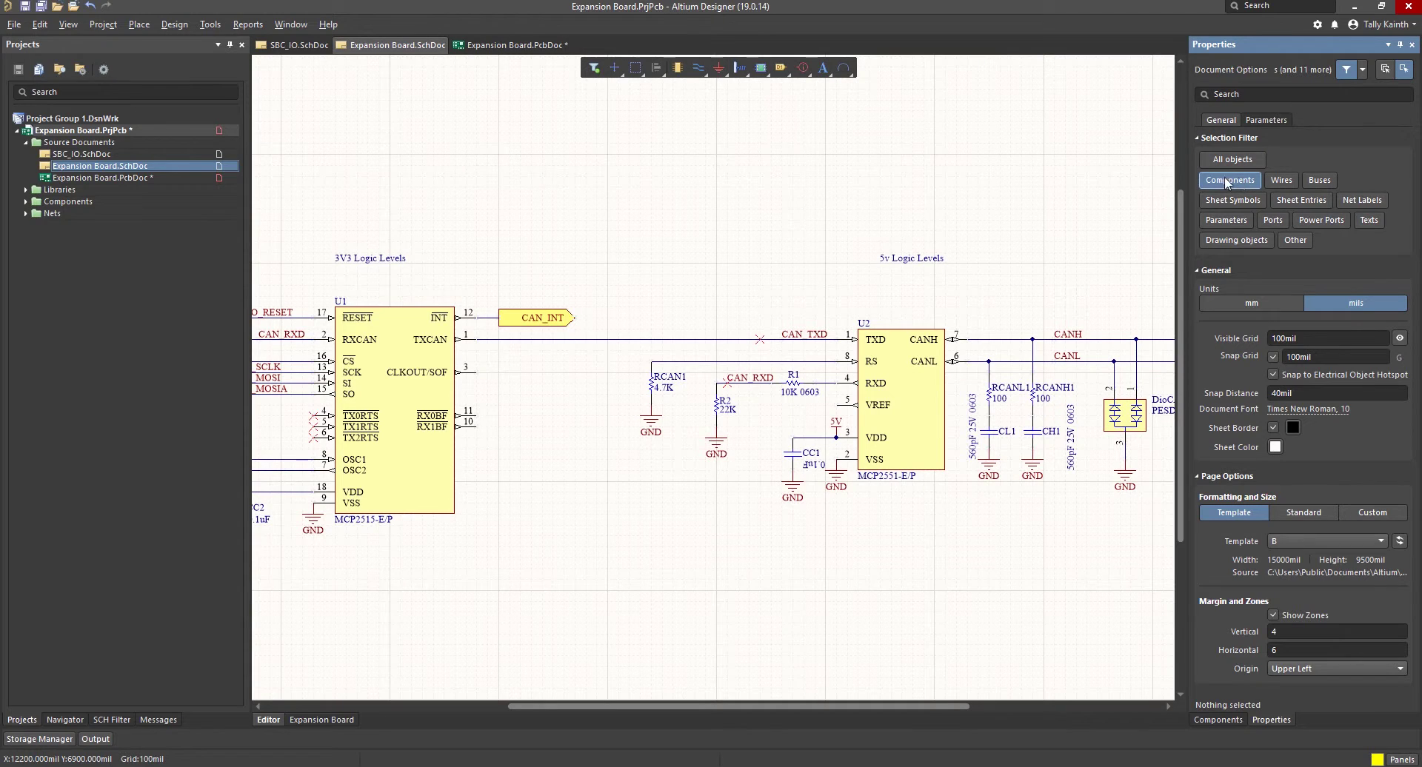
- Select RCAN1, R2, R1 and CC1 beside U2 using an inside-area selection
key(s)
key(i)
click(606, 259)
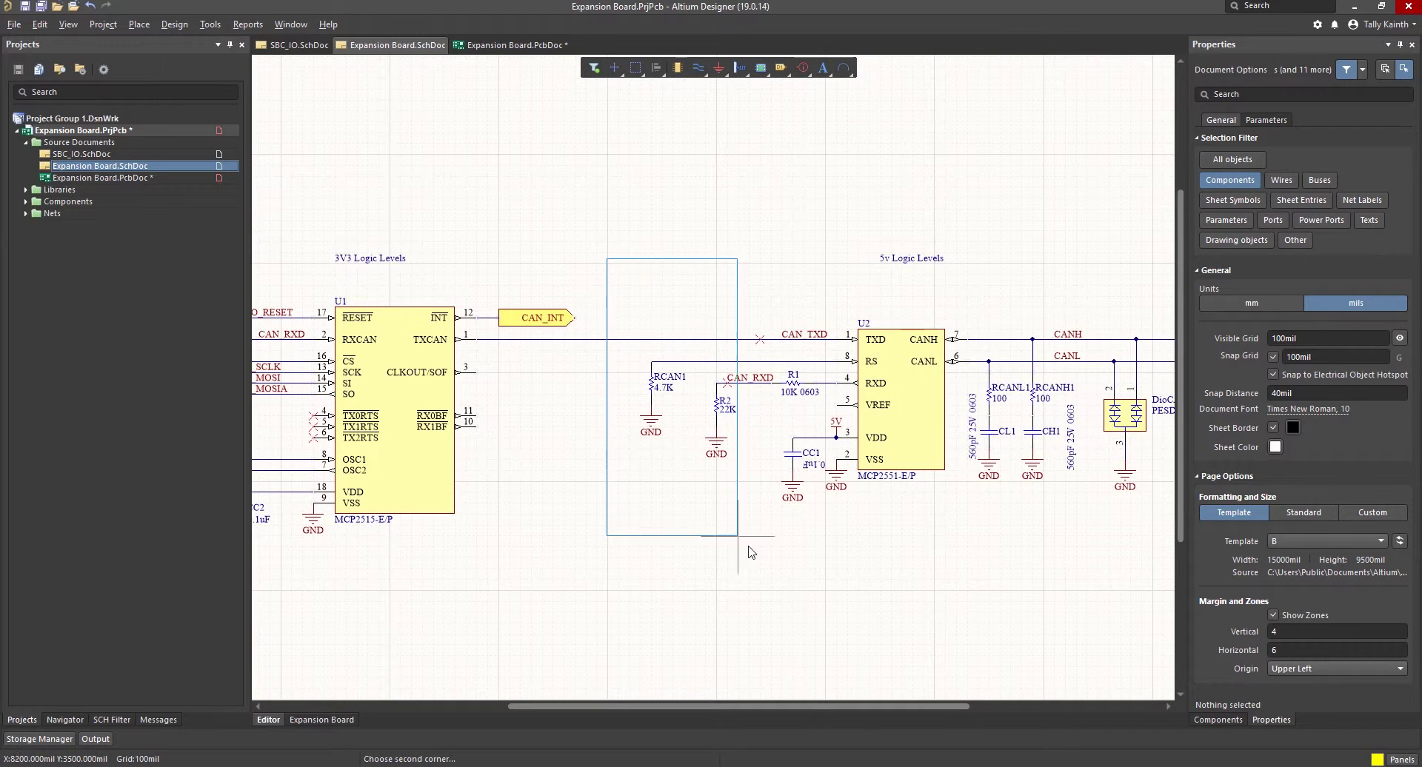
click(832, 538)
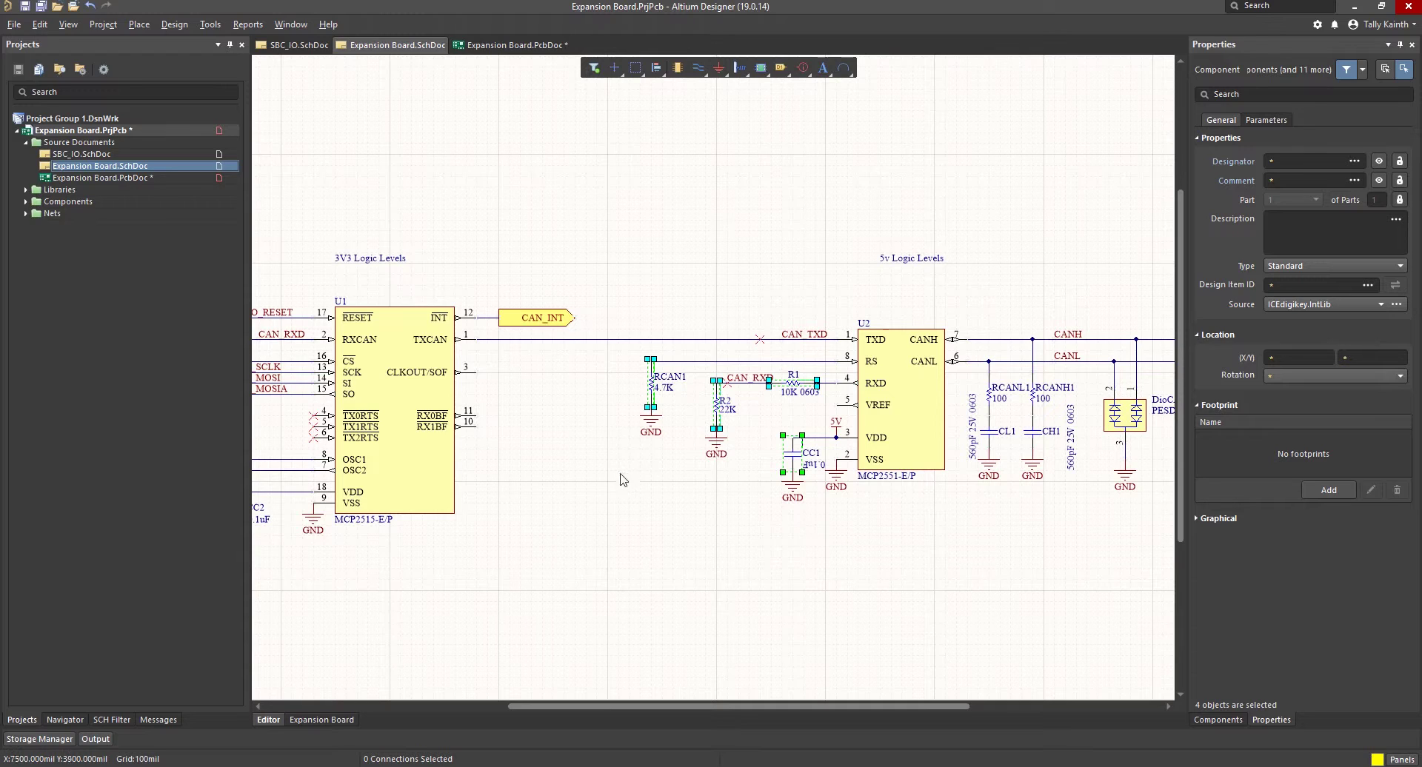
- Return to the PCB document, move the cross-selected CC1, RCAN1, R1 and R2 to the free area right of U1, and deselect them
double_click(128, 179)
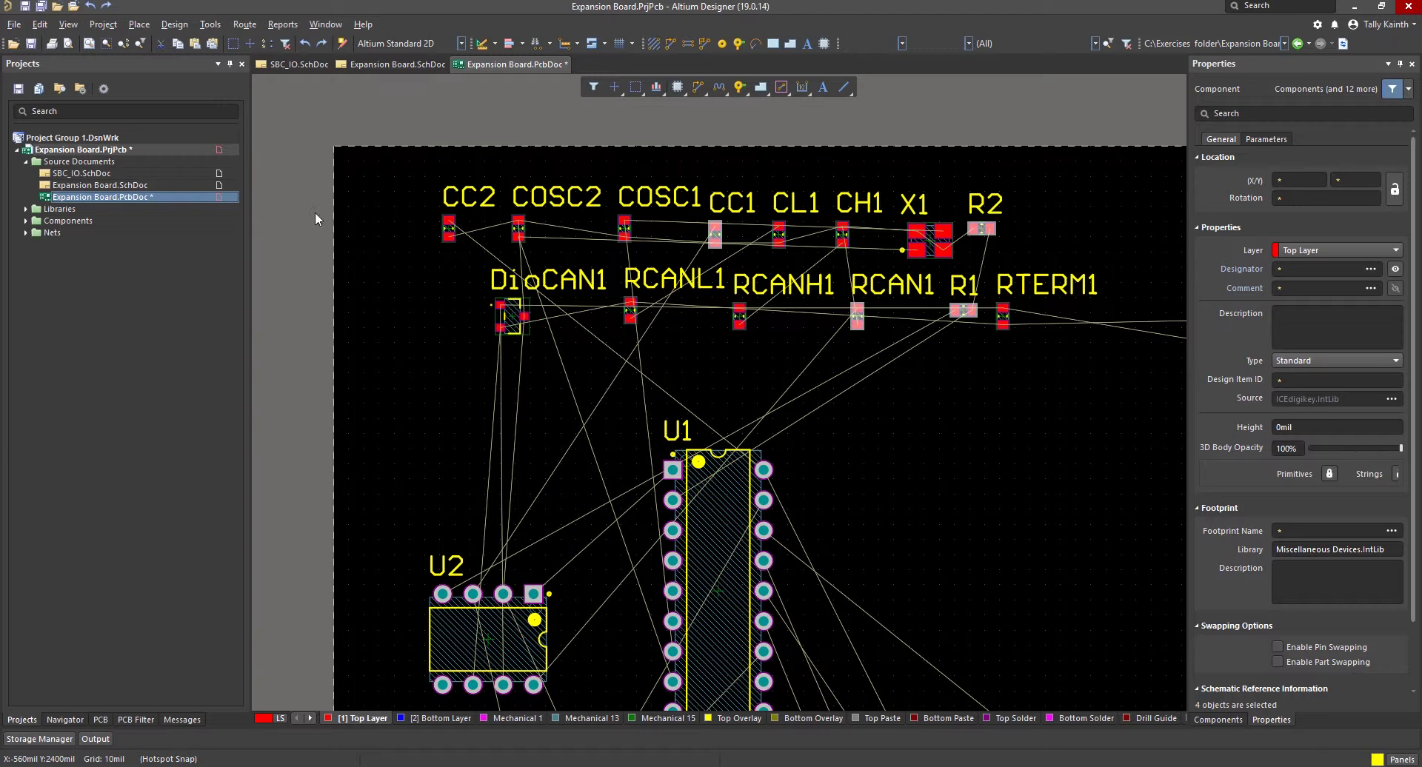
drag(722, 248, 845, 448)
ctrl+scroll(883, 385, down, 3)
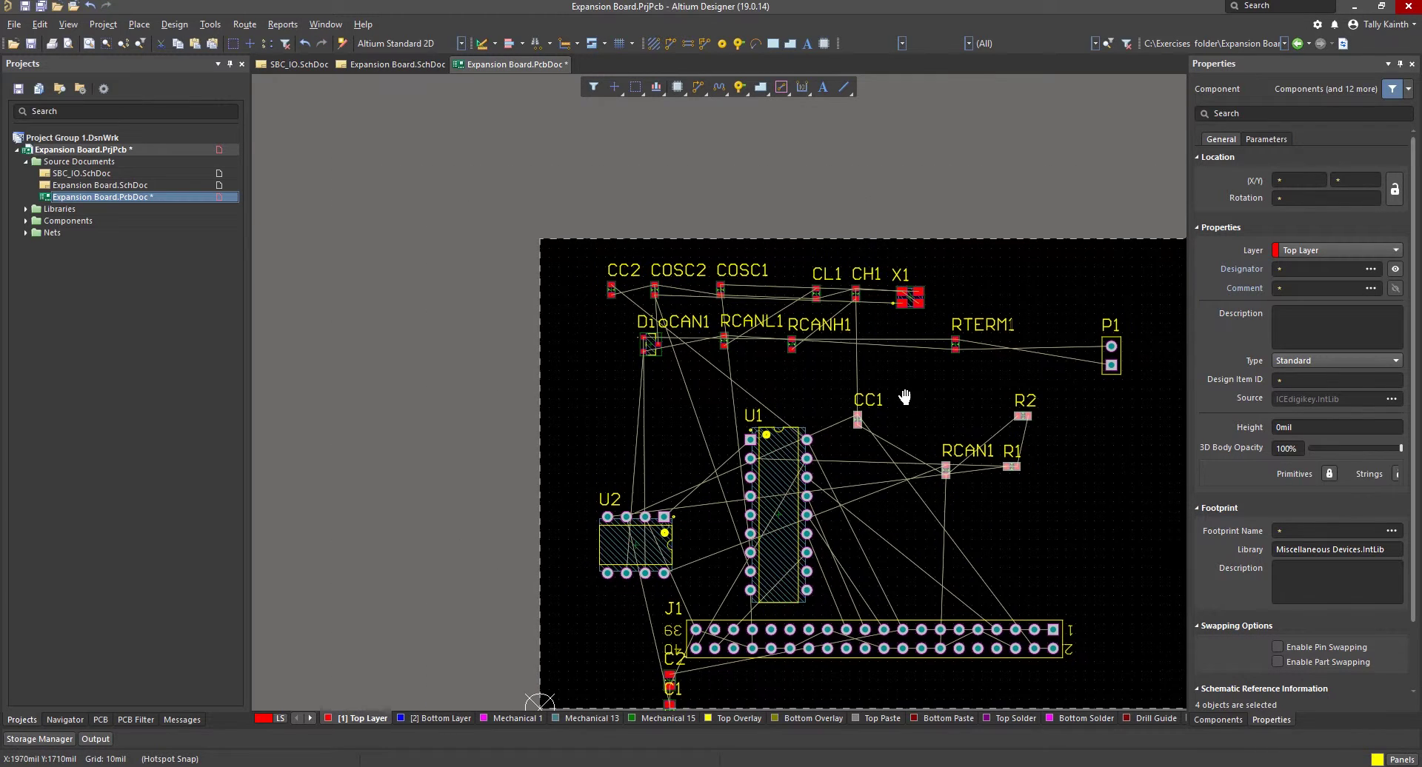
right_drag(906, 397, 776, 351)
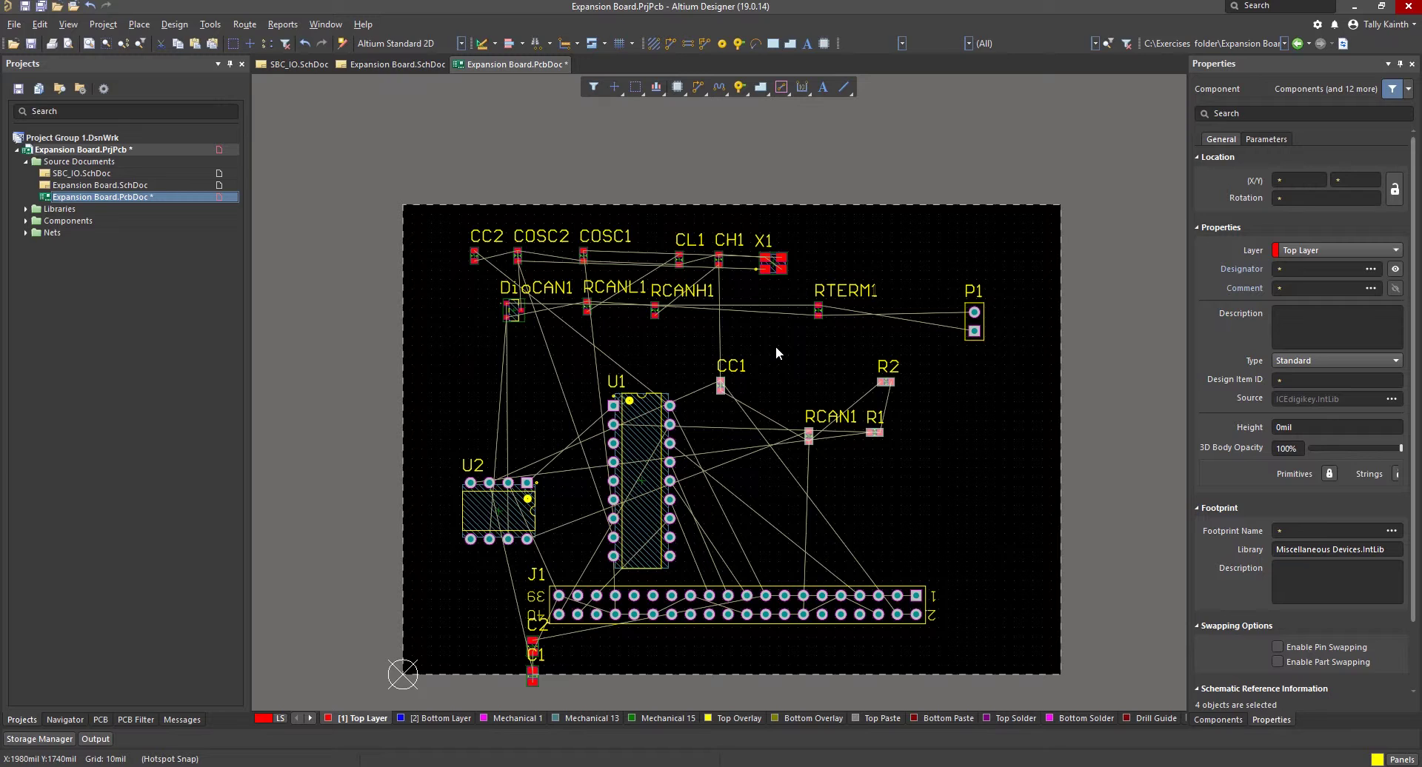
click(776, 346)
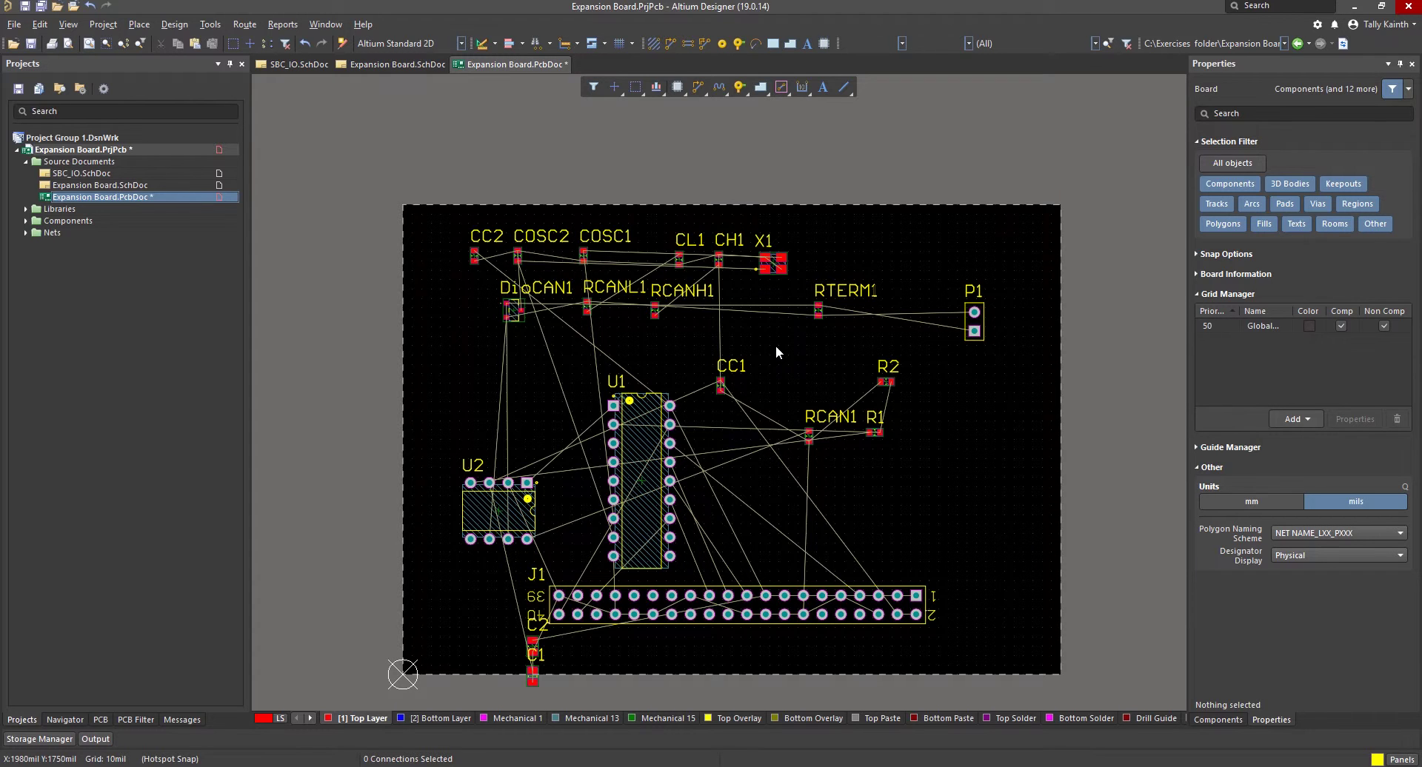
- Select RCAN1, R2, R1 and CC1 individually in the Expansion Board schematic, and return to the PCB document with them cross-selected
click(145, 184)
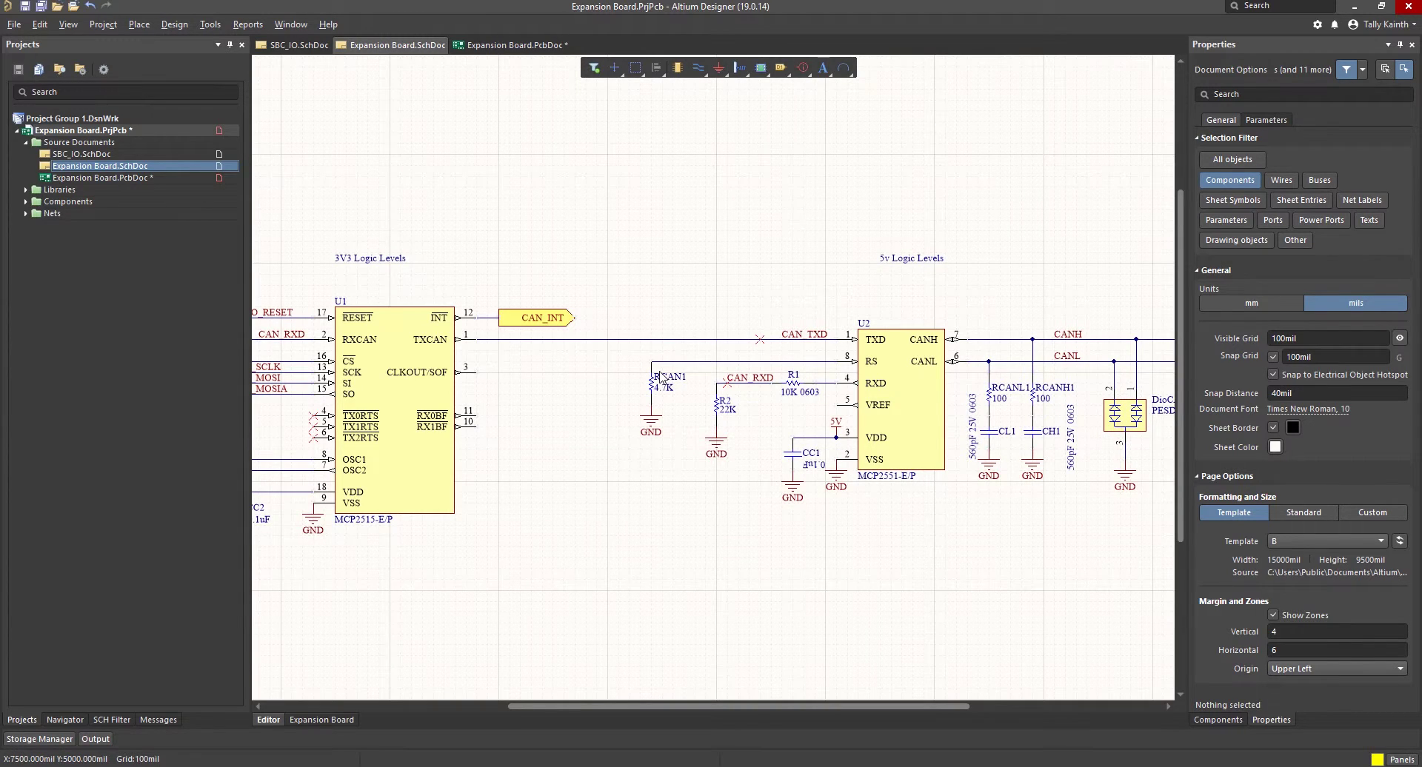
click(652, 387)
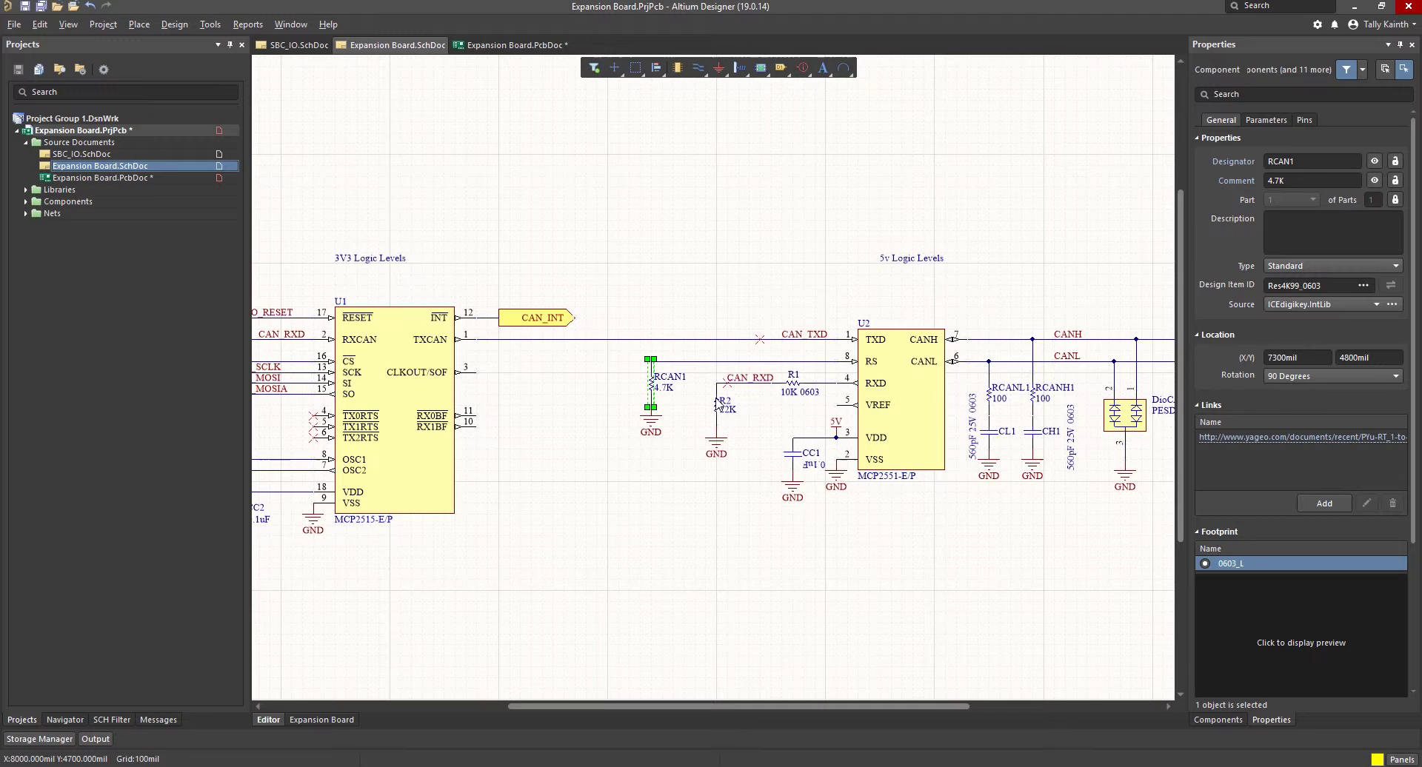
shift+click(717, 406)
shift+click(798, 390)
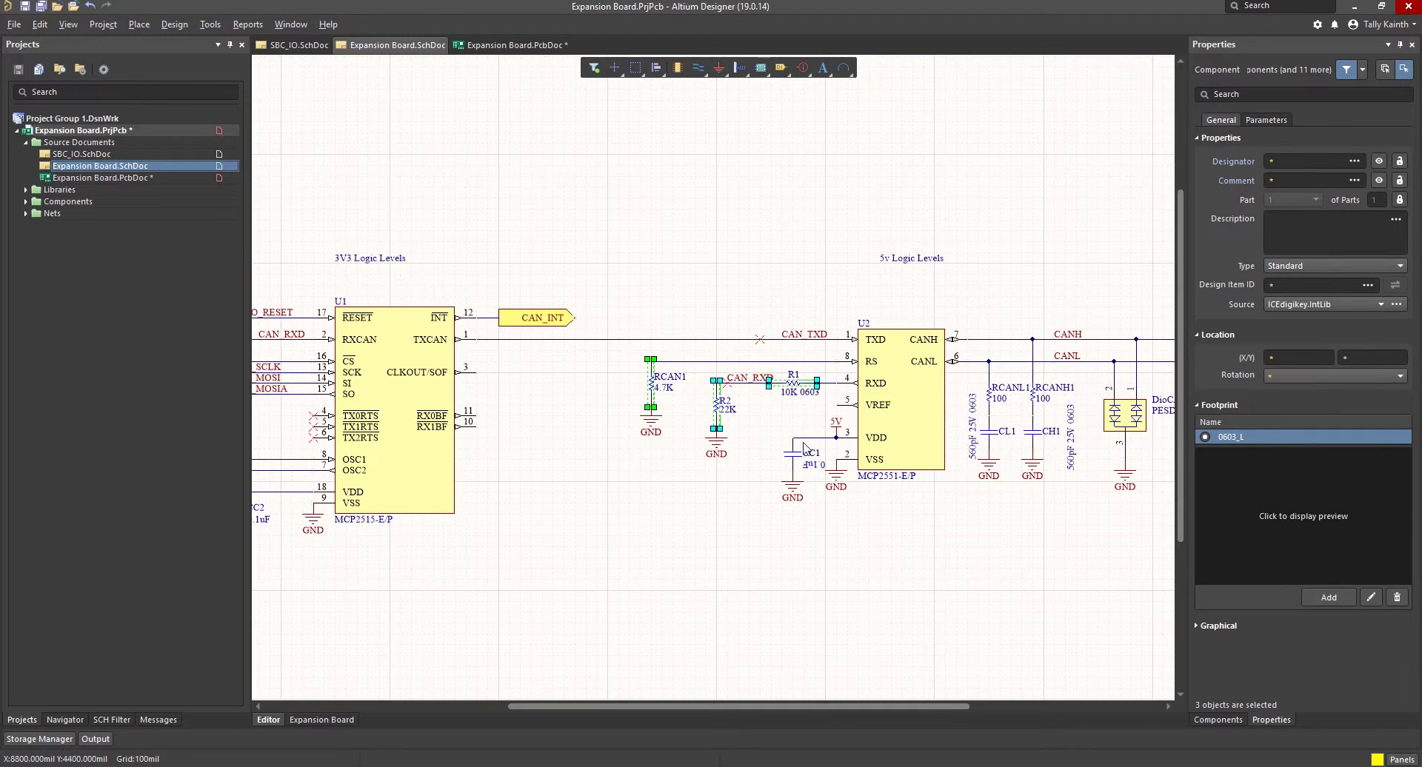
shift+click(796, 461)
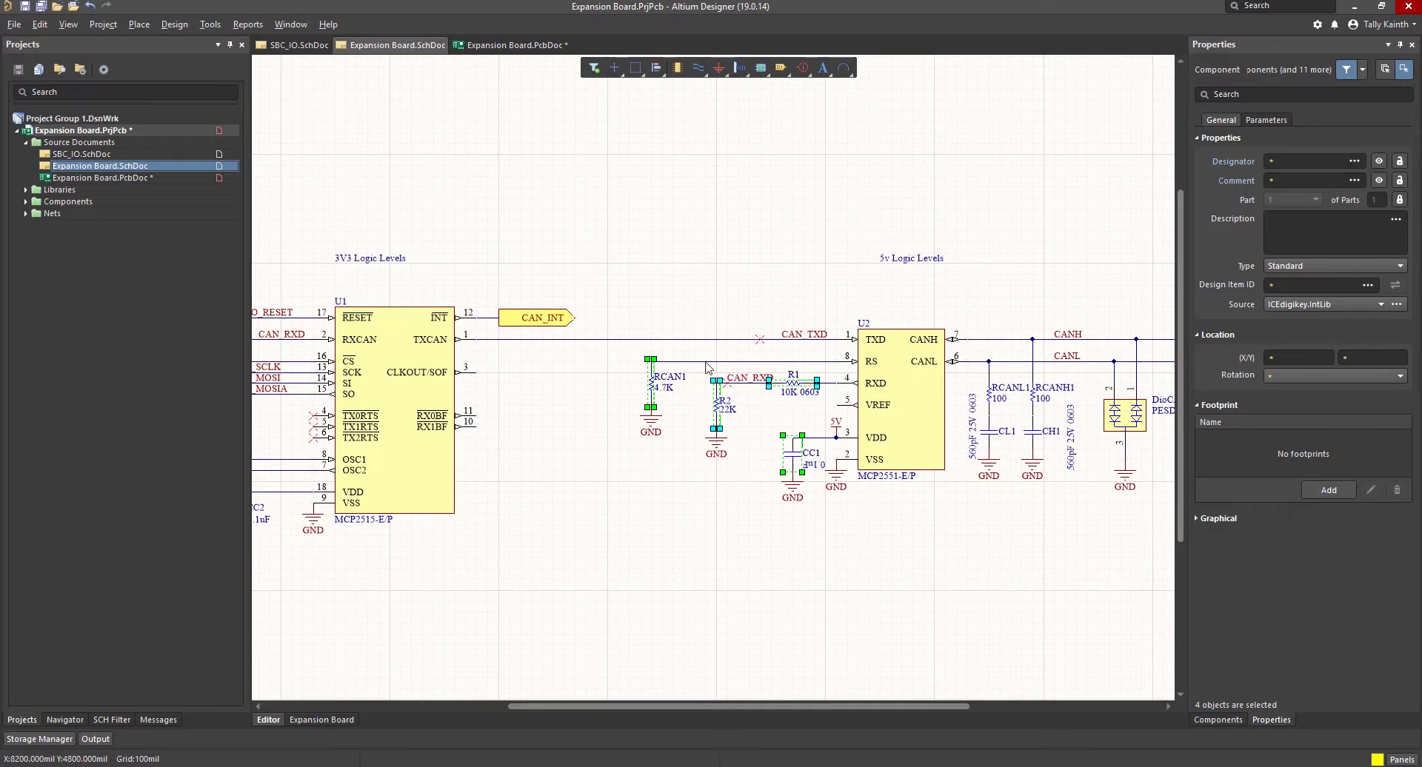
click(178, 180)
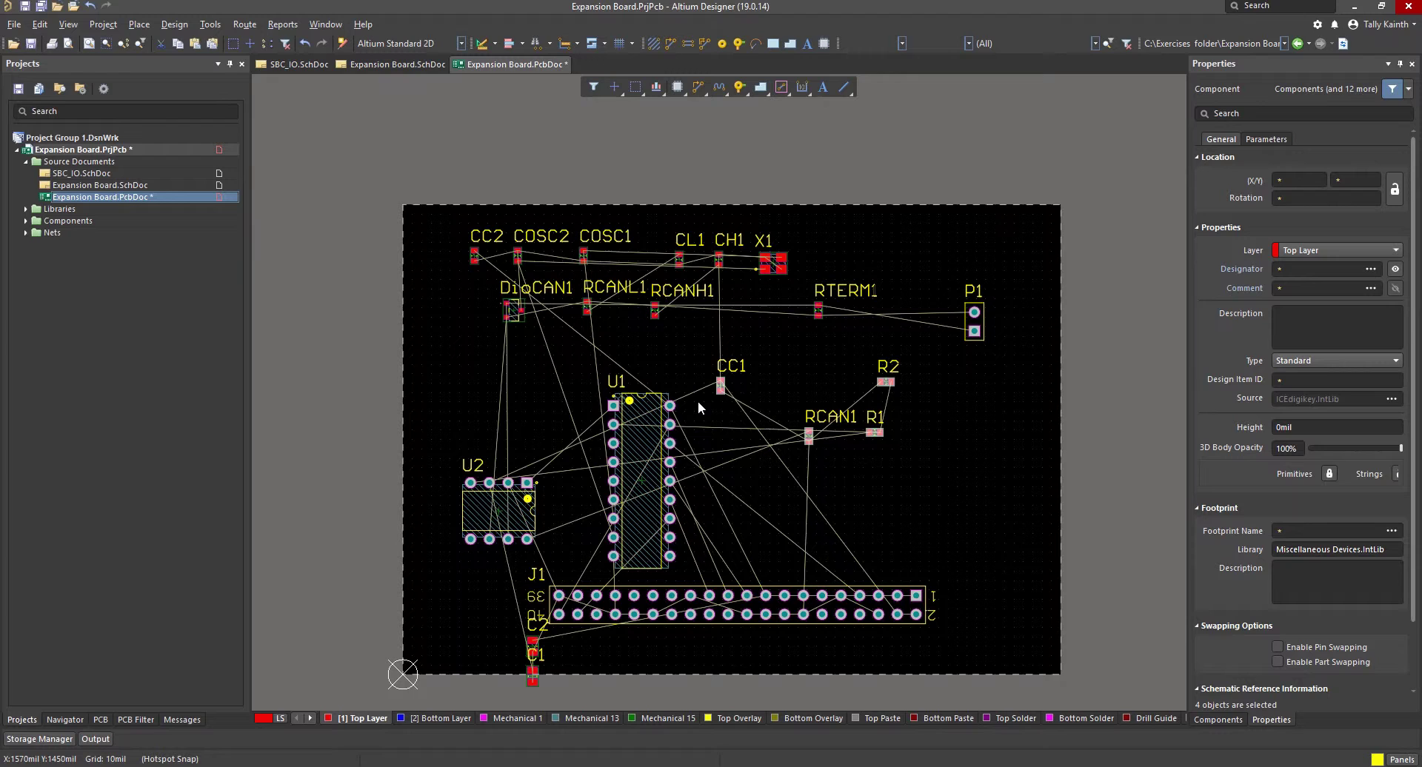
- Reposition the cross-selected components, placing RCAN1 horizontally between U2's lower pin row and U1's lowest pins
click(210, 25)
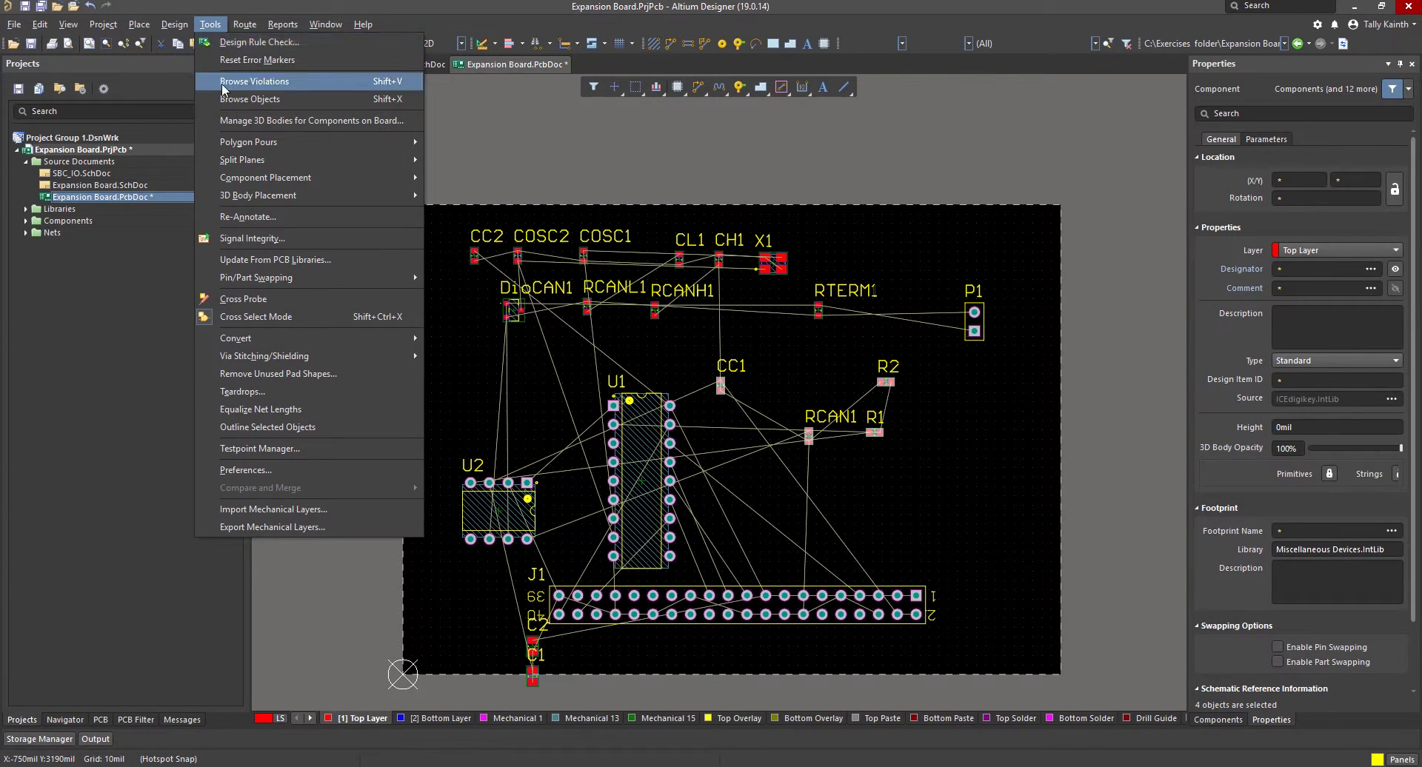
mouse_move(364, 179)
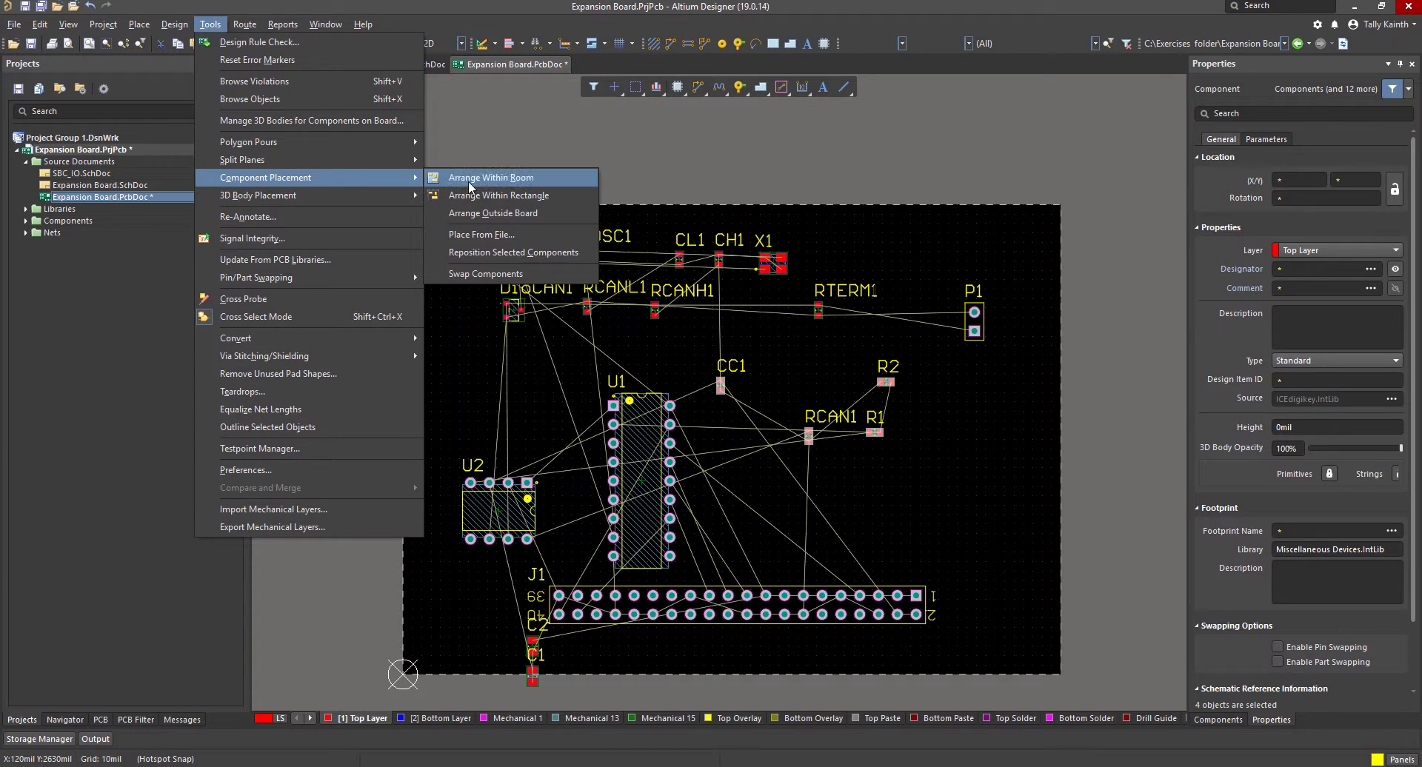
click(511, 252)
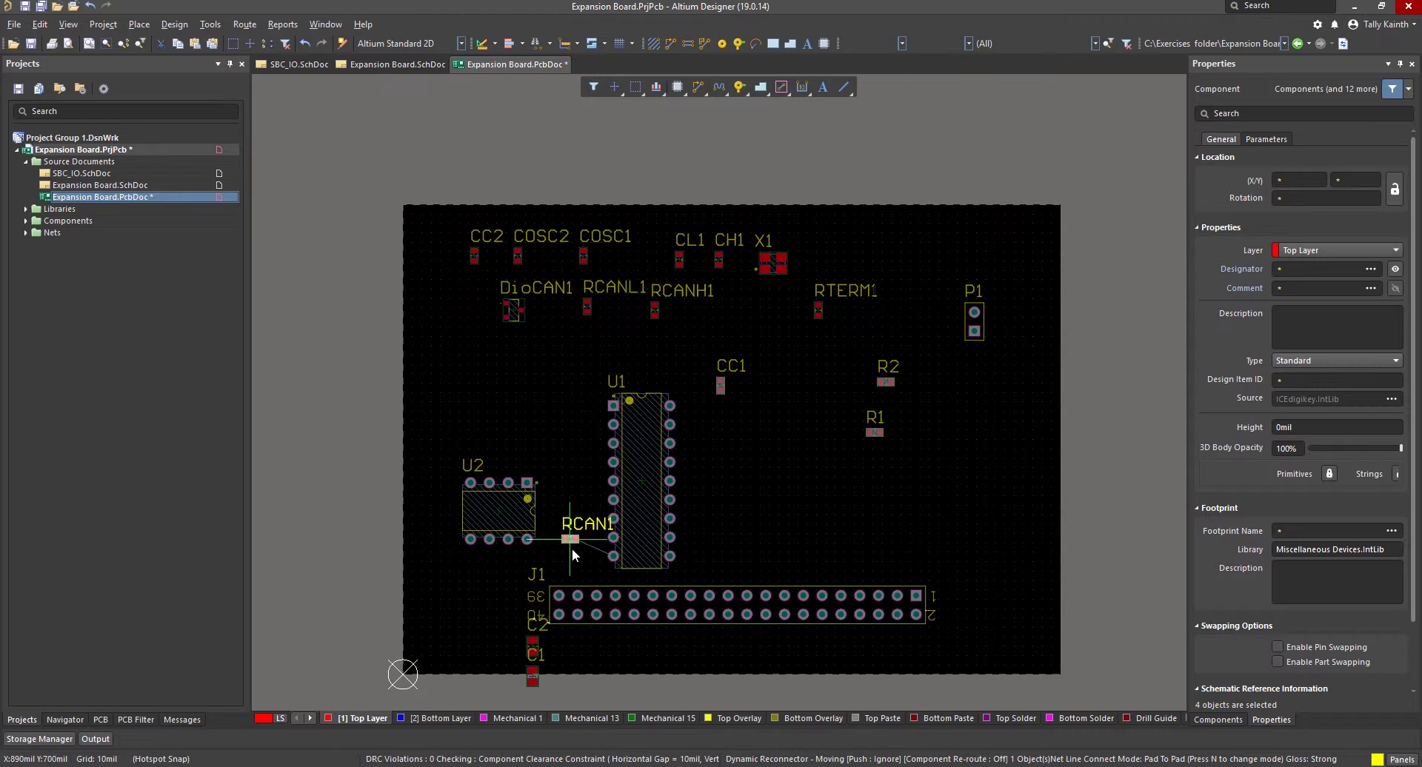
ctrl+scroll(571, 557, up, 2)
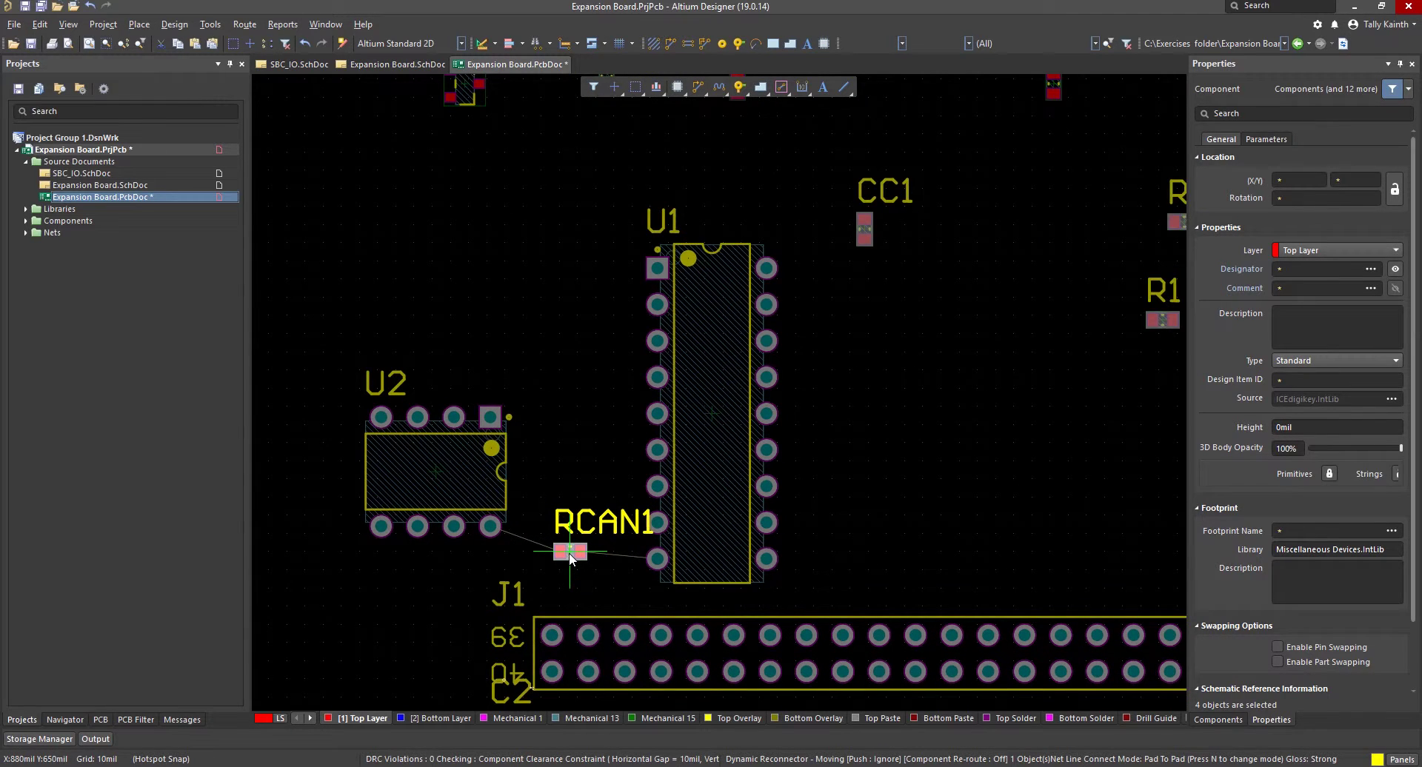
ctrl+scroll(571, 557, down, 1)
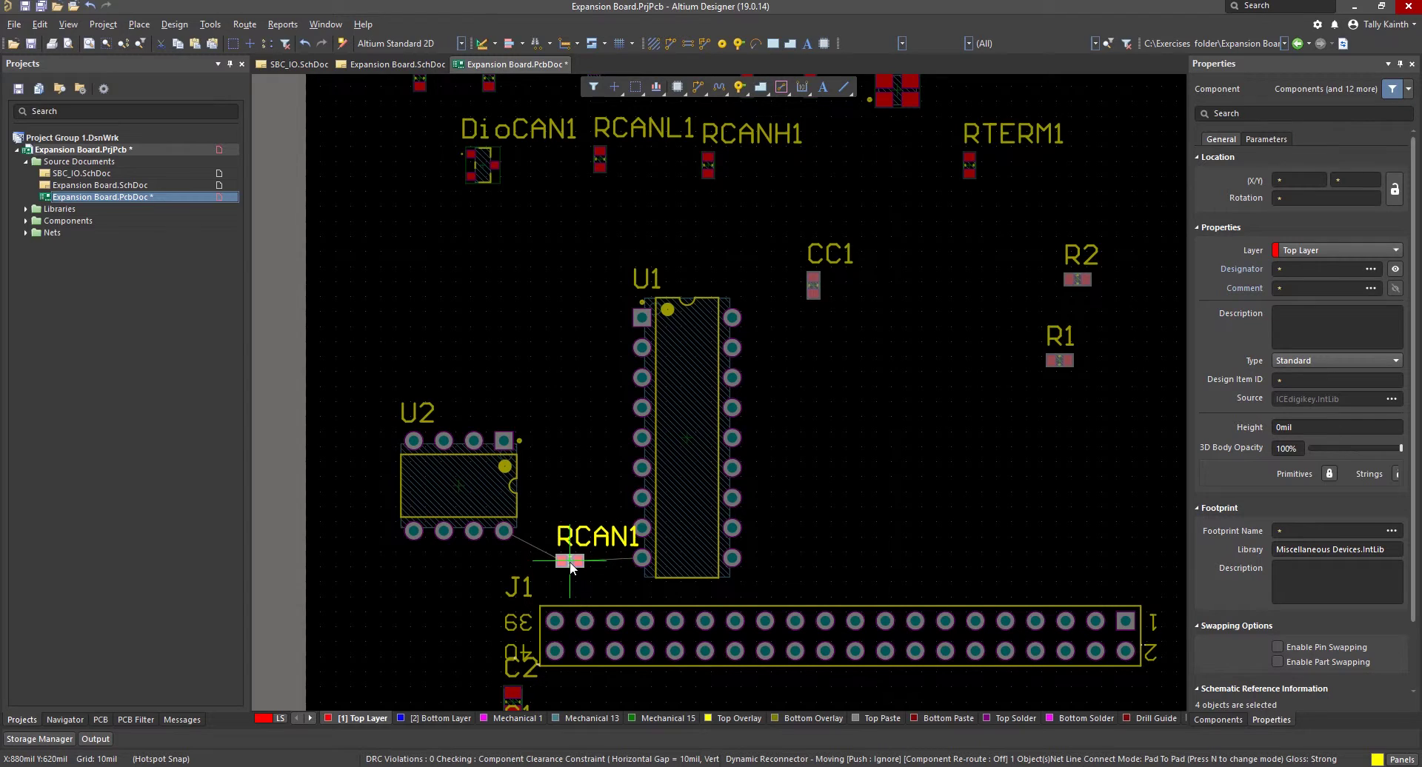
click(570, 565)
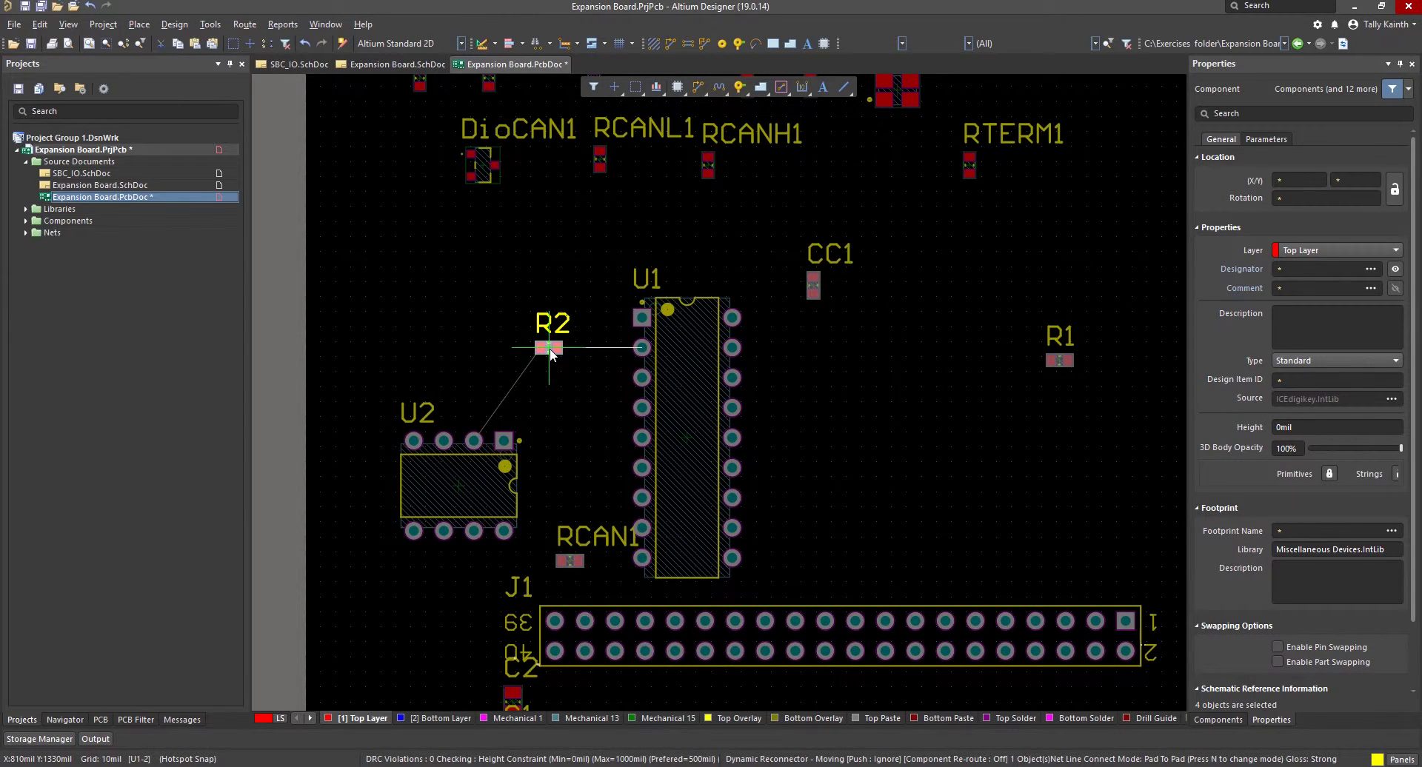
- Place R2, R1 and CC1 in one row above U2, with CC1 between the two resistors, and clear the selection
click(550, 348)
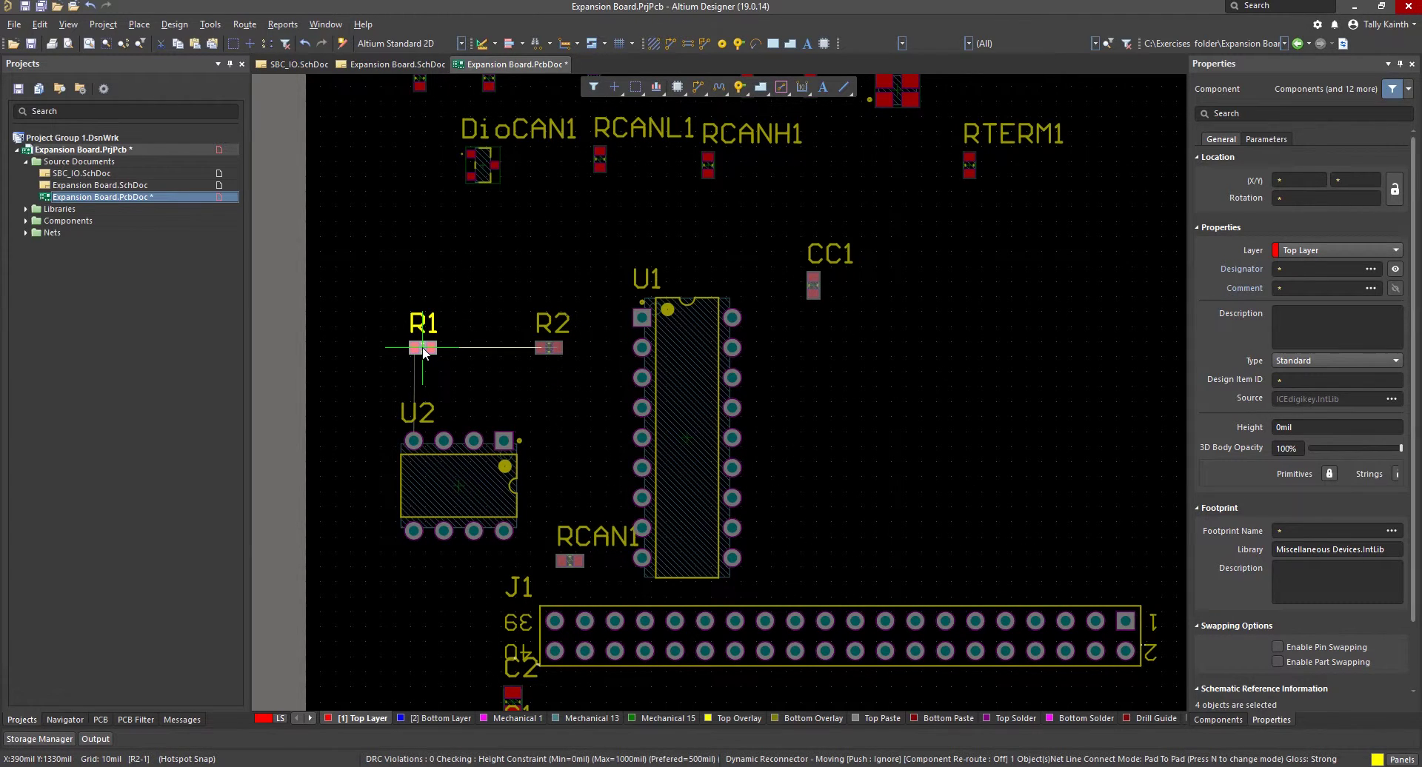
click(423, 348)
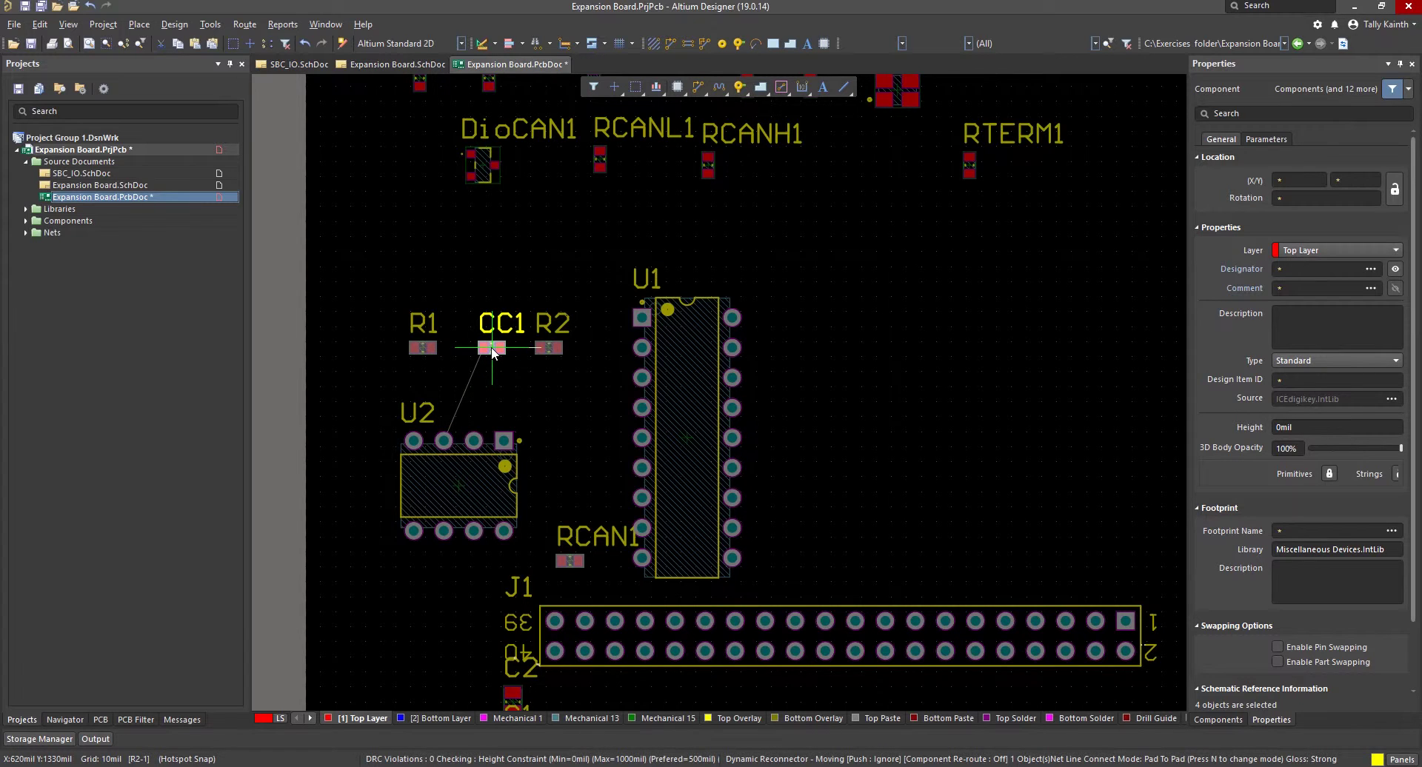
click(491, 348)
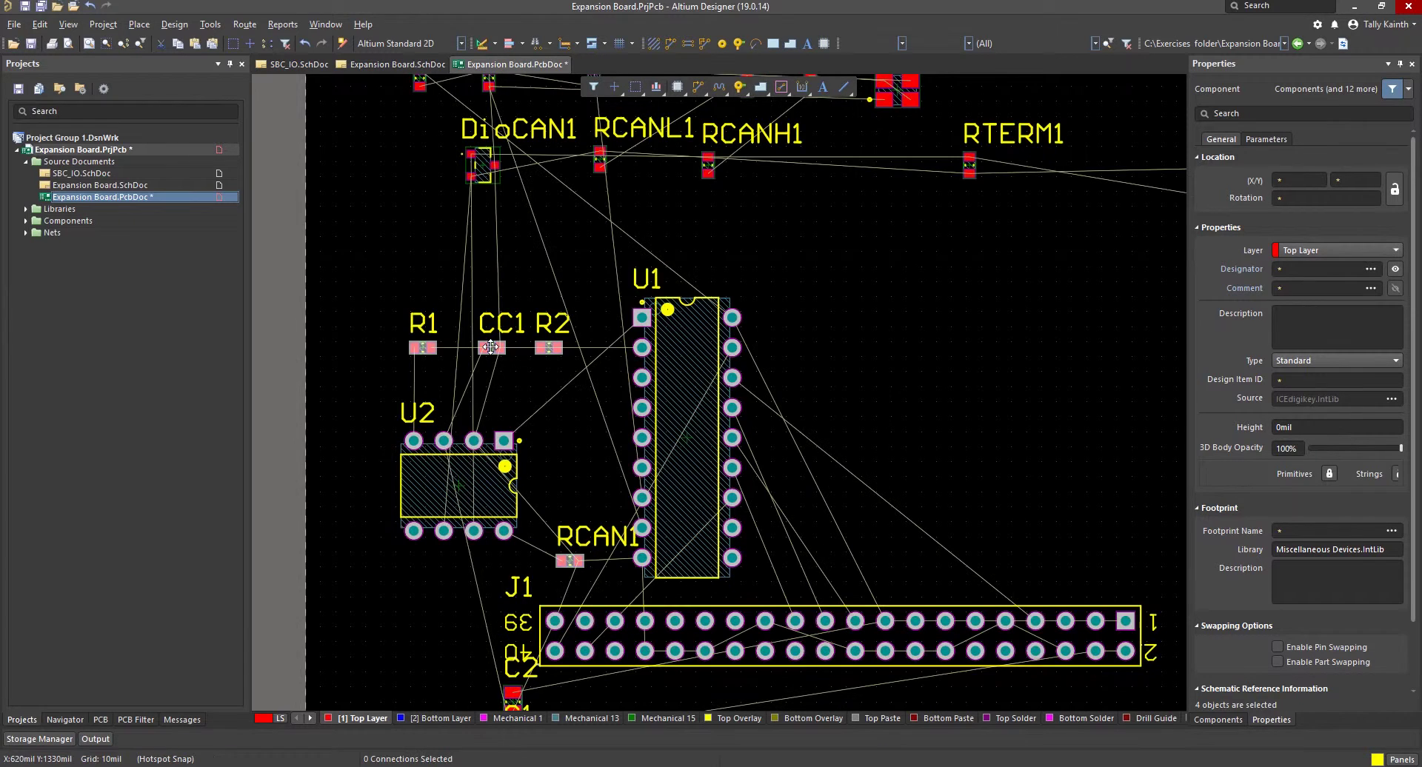
click(523, 263)
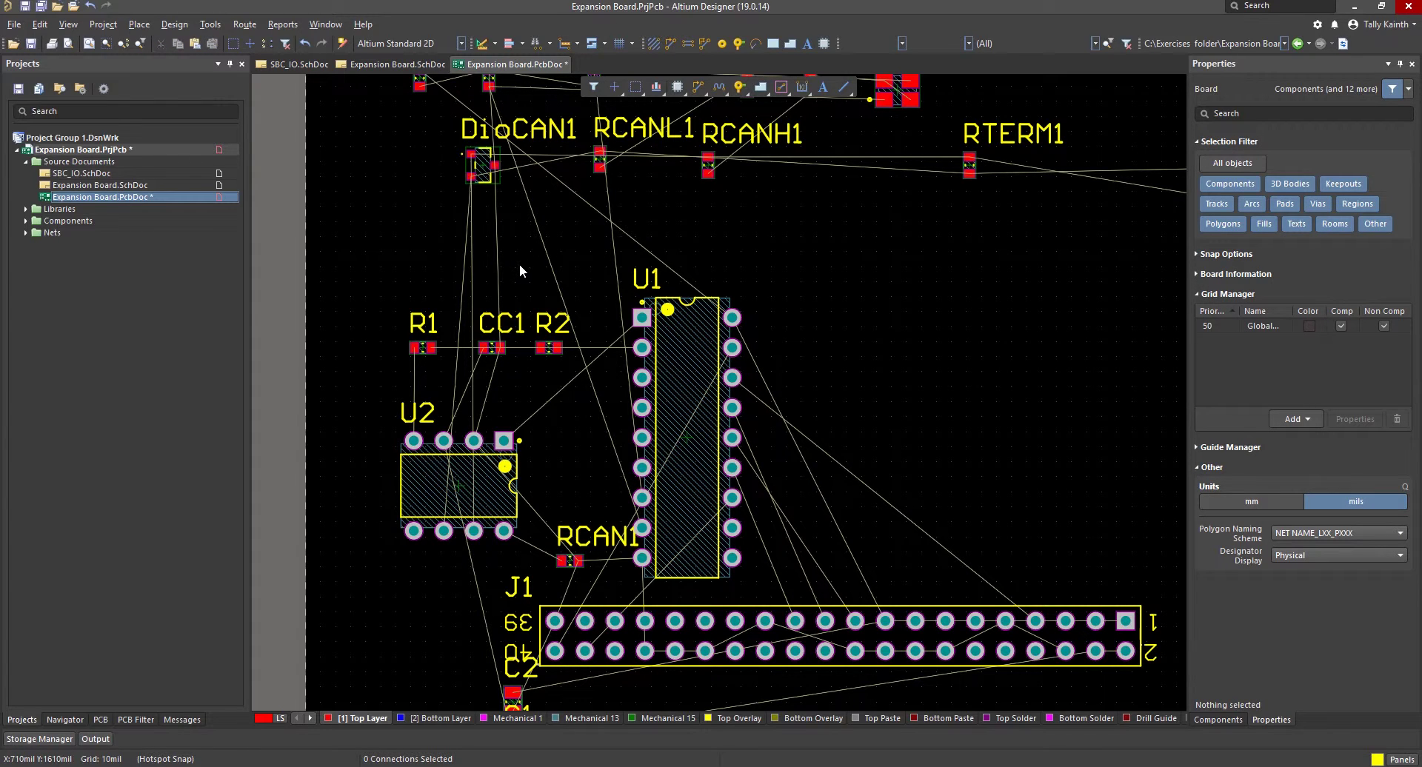
- Hide all connection lines on the PCB
ctrl+scroll(517, 264, down, 4)
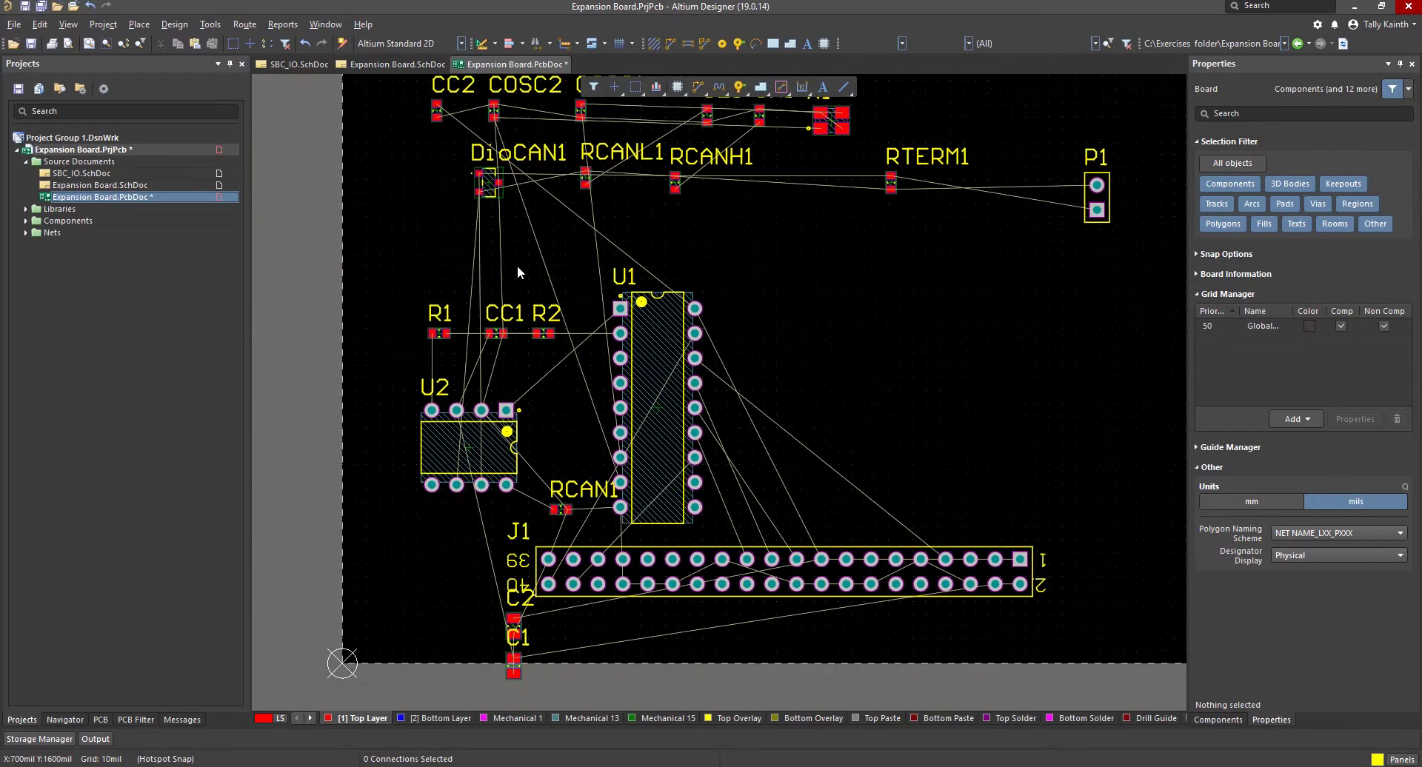
right_drag(517, 271, 493, 327)
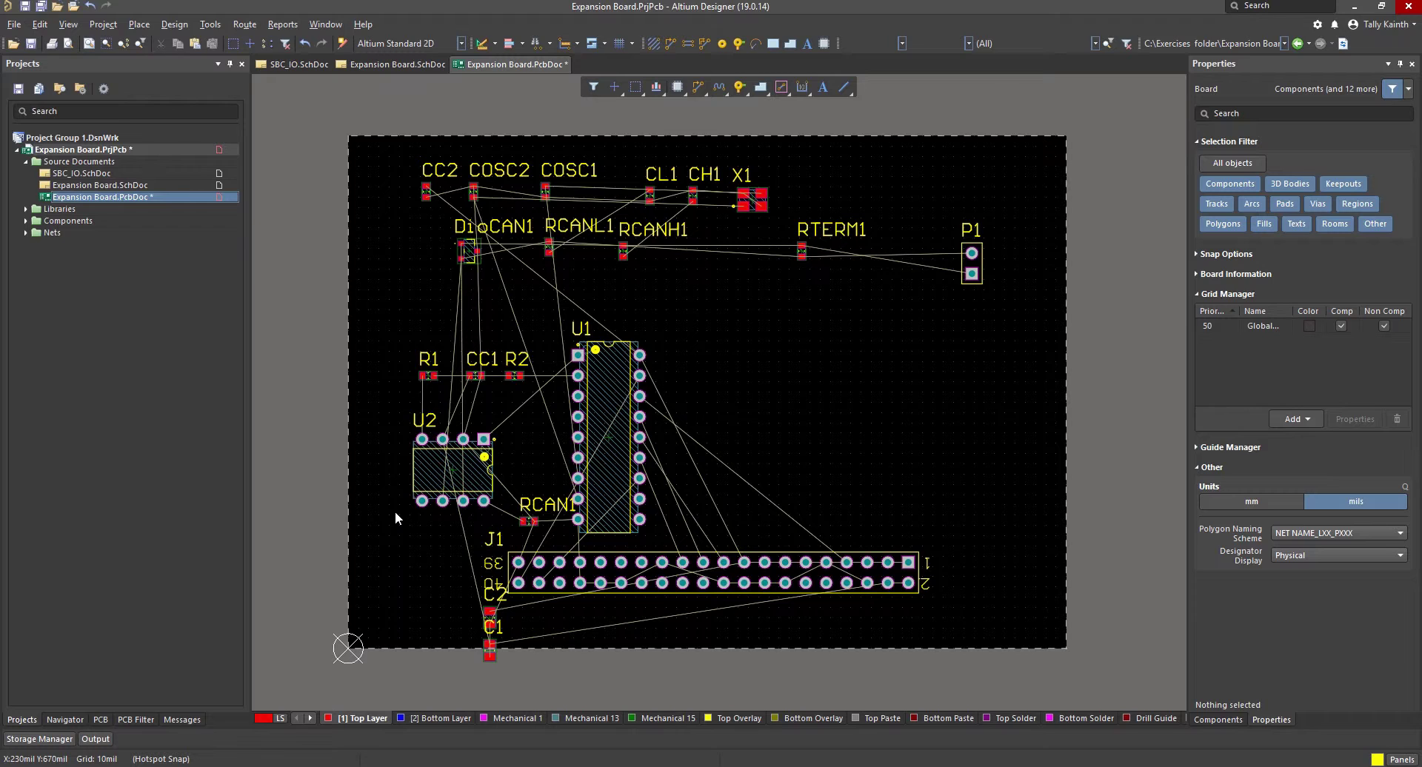
ctrl+scroll(394, 511, up, 5)
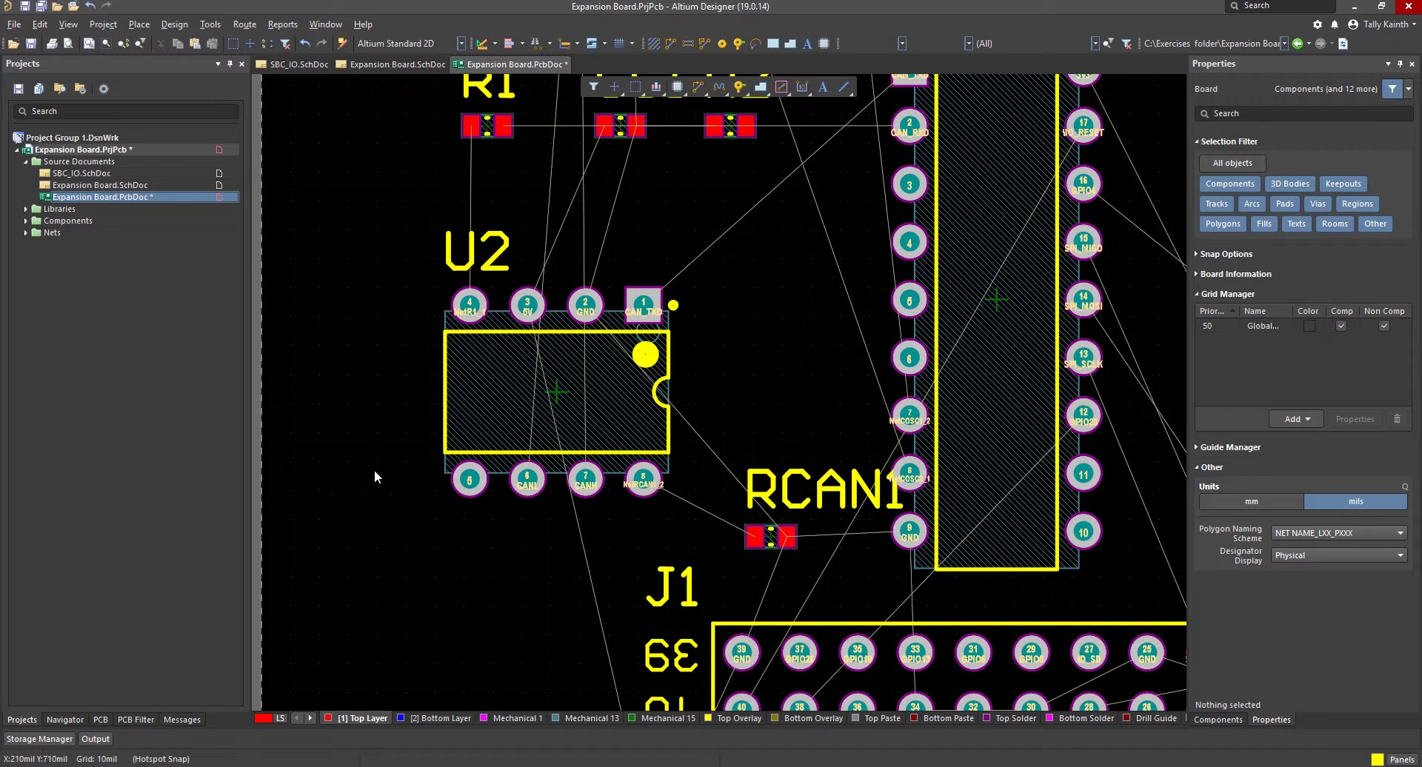
click(71, 25)
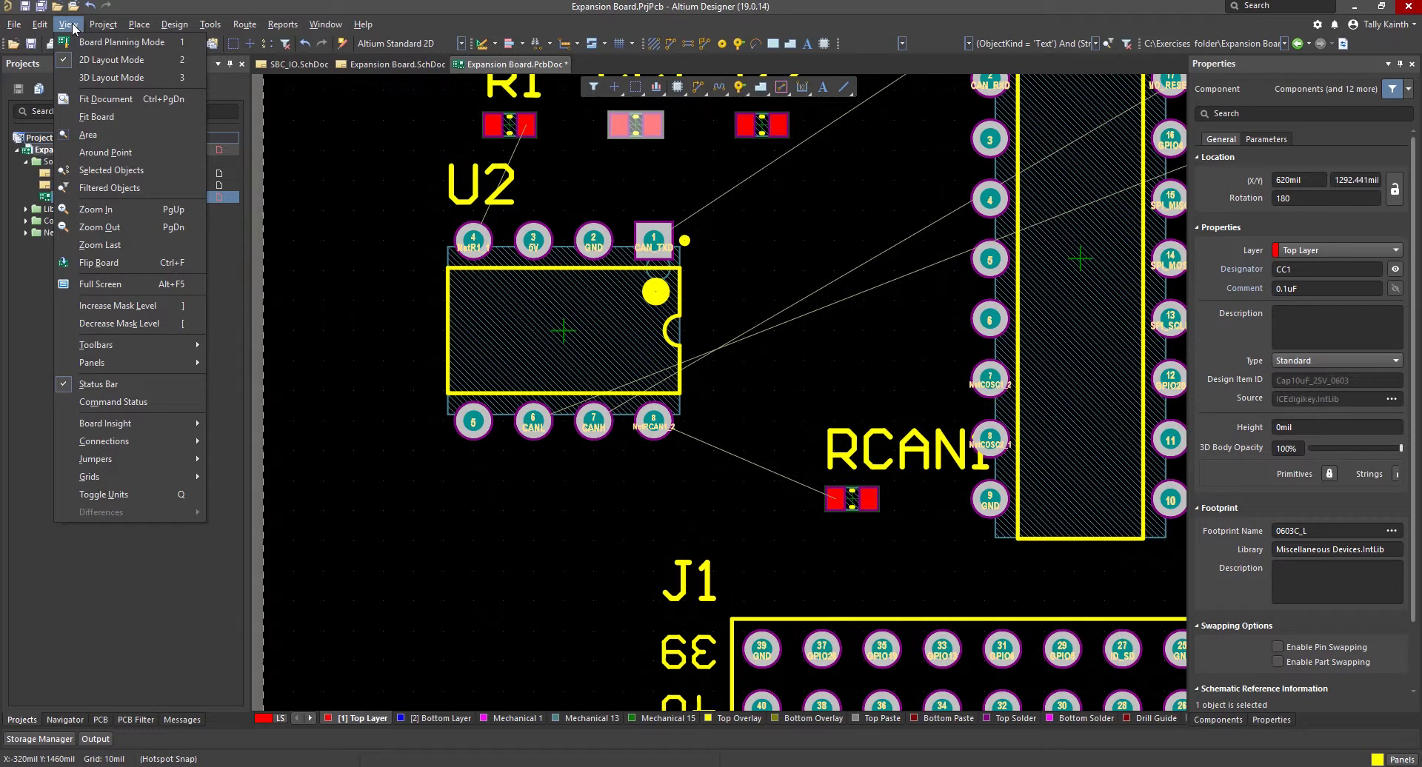
mouse_move(116, 445)
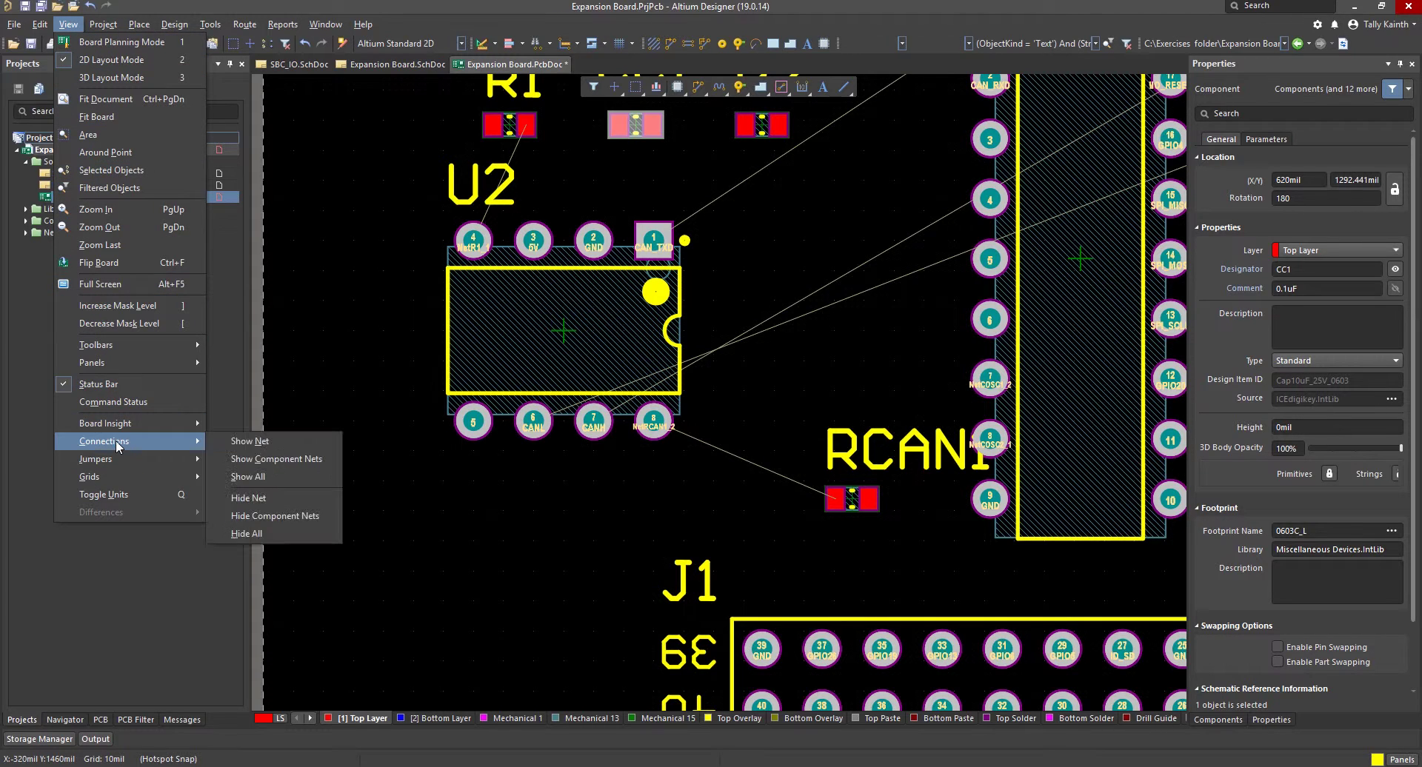
click(274, 533)
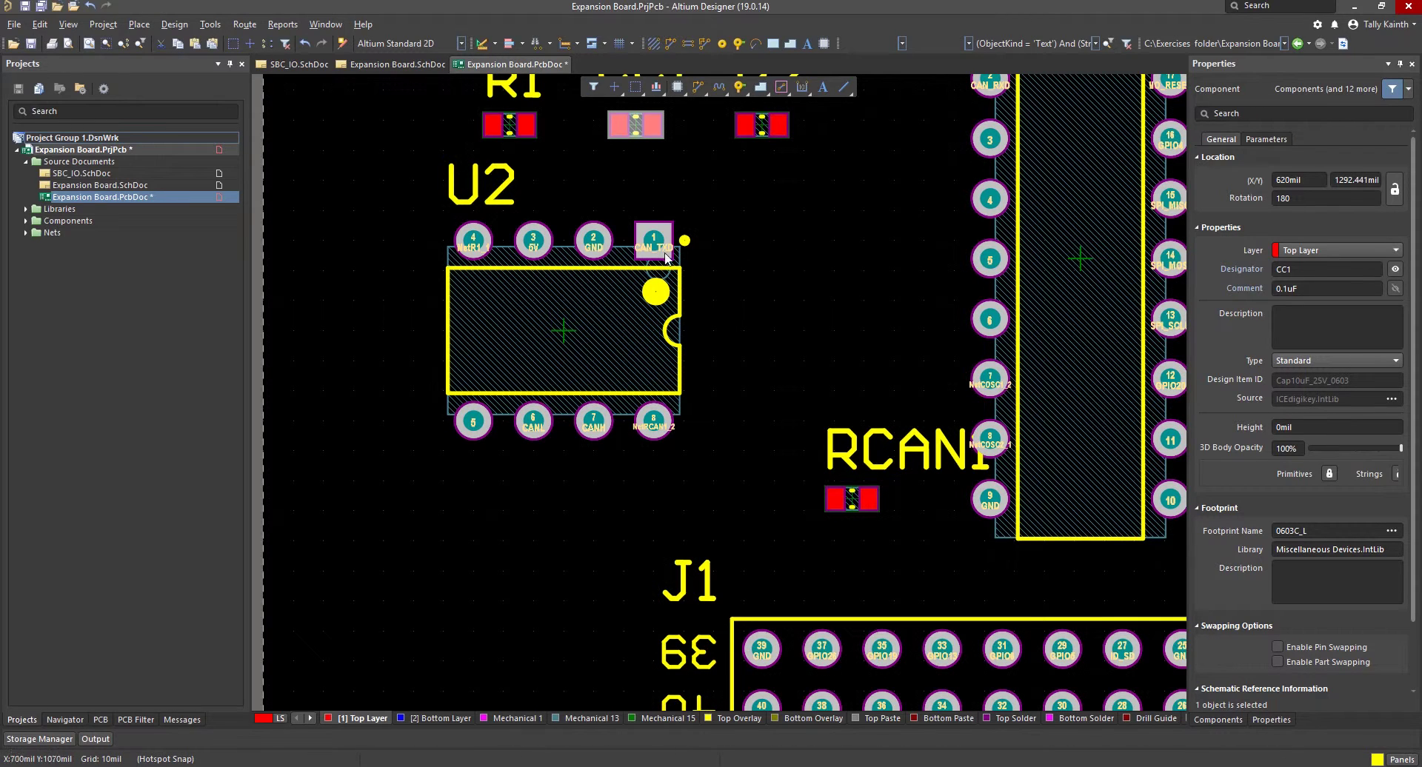
- Show only the component net connections of U2
click(74, 28)
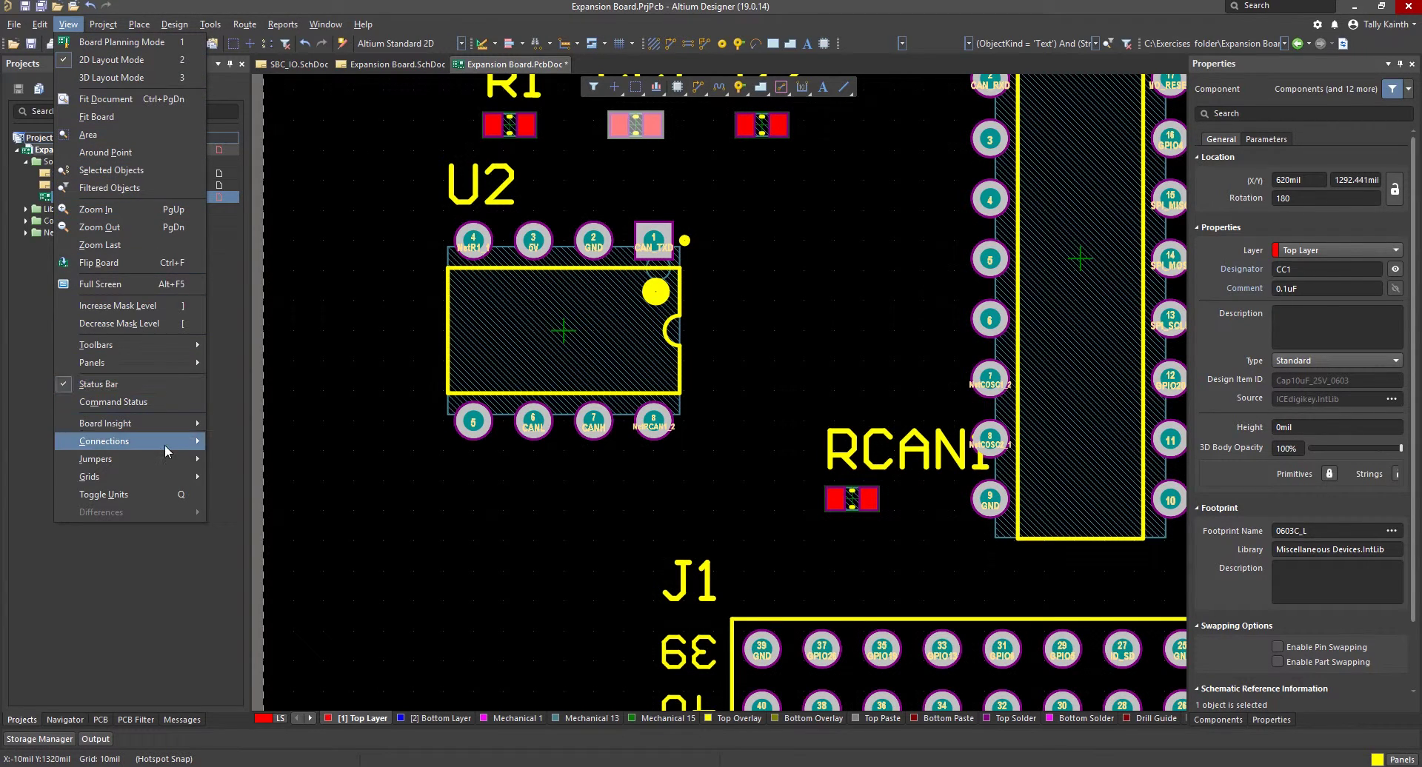
mouse_move(164, 443)
click(265, 461)
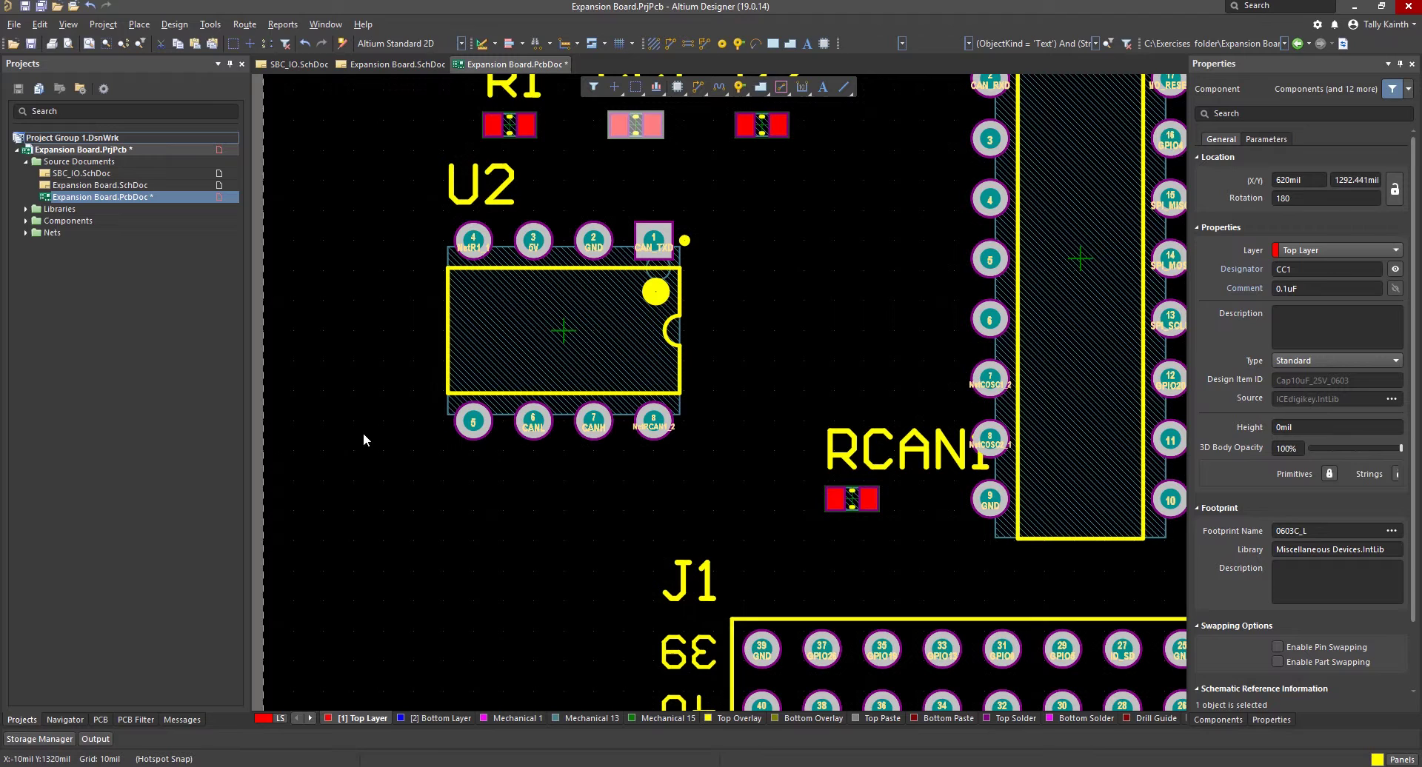
click(586, 337)
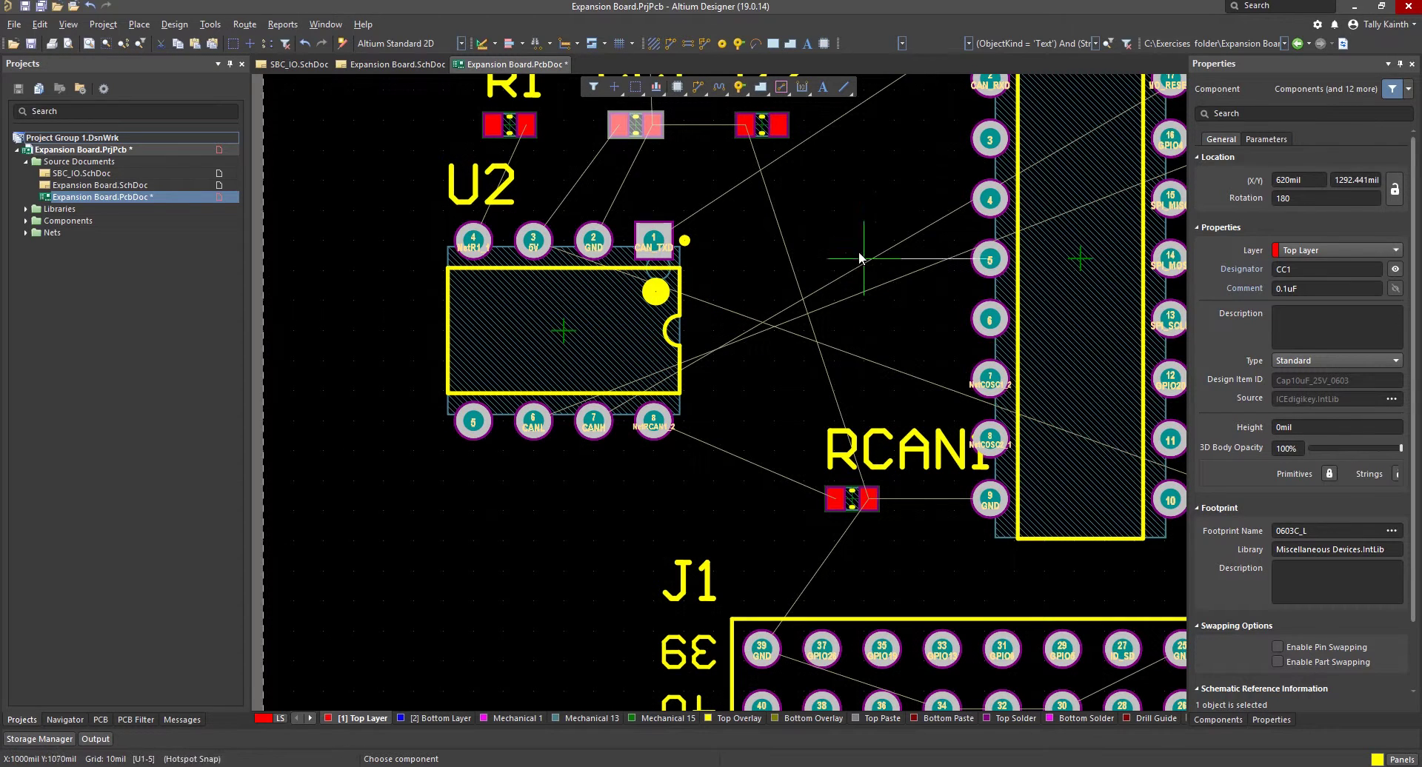
right_click(846, 225)
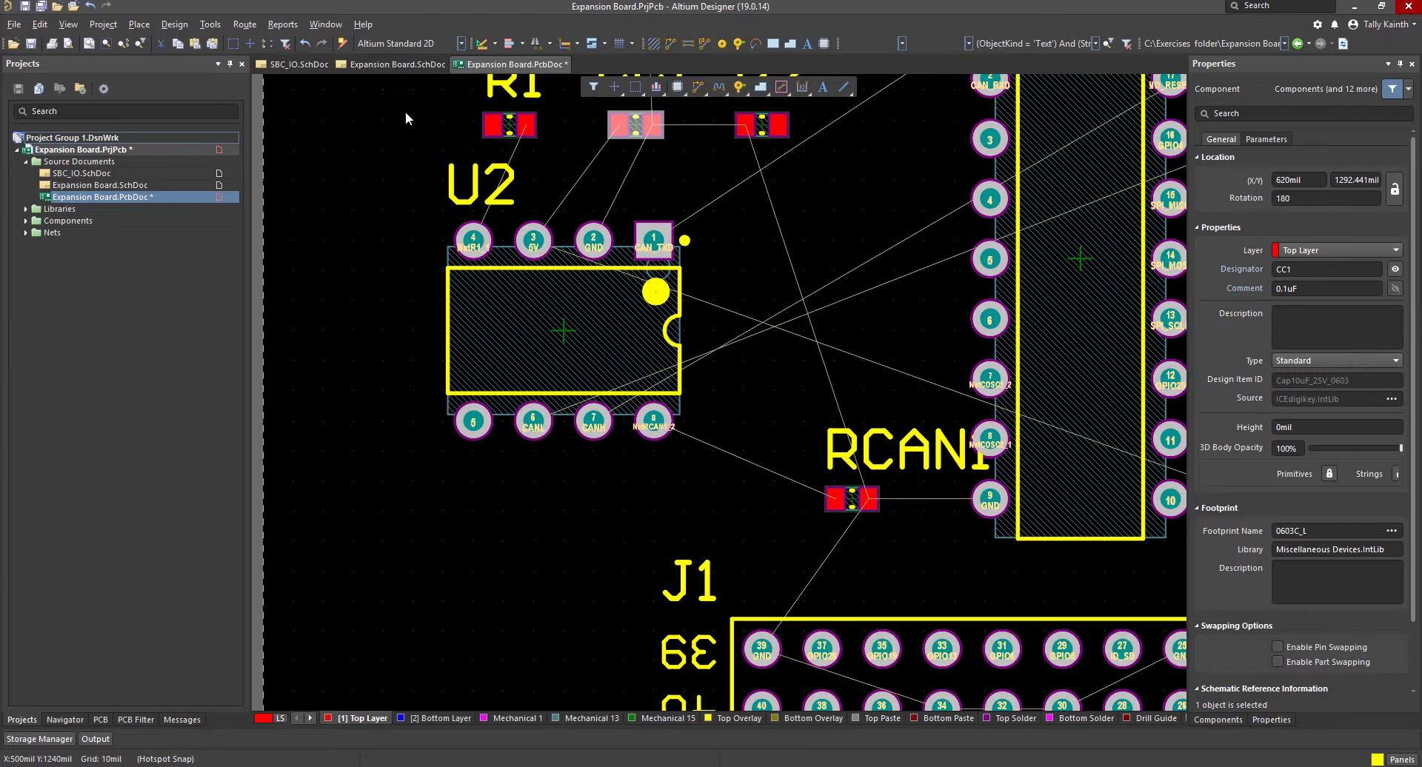
- Hide the connection lines of the 5V and GND nets at U2 and clear the selection
click(68, 24)
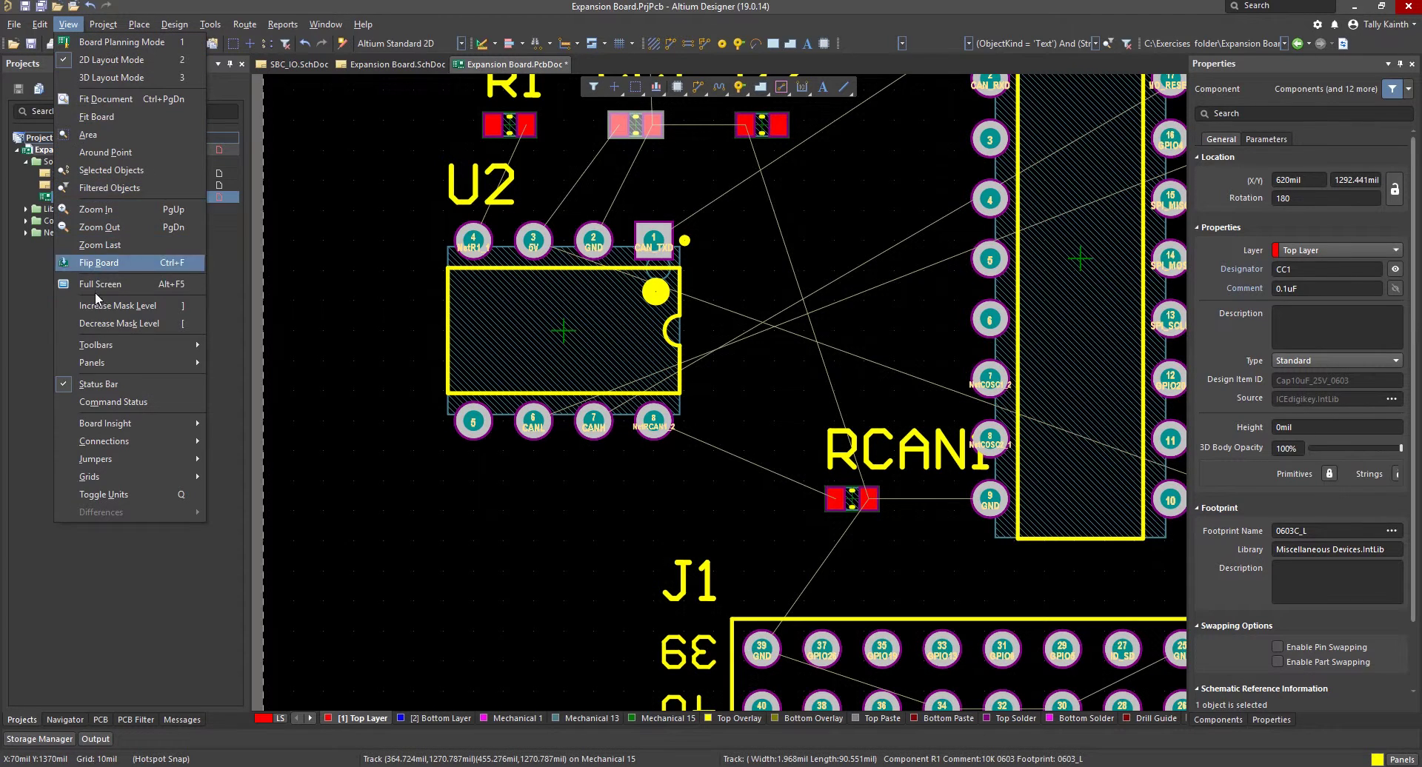
mouse_move(141, 444)
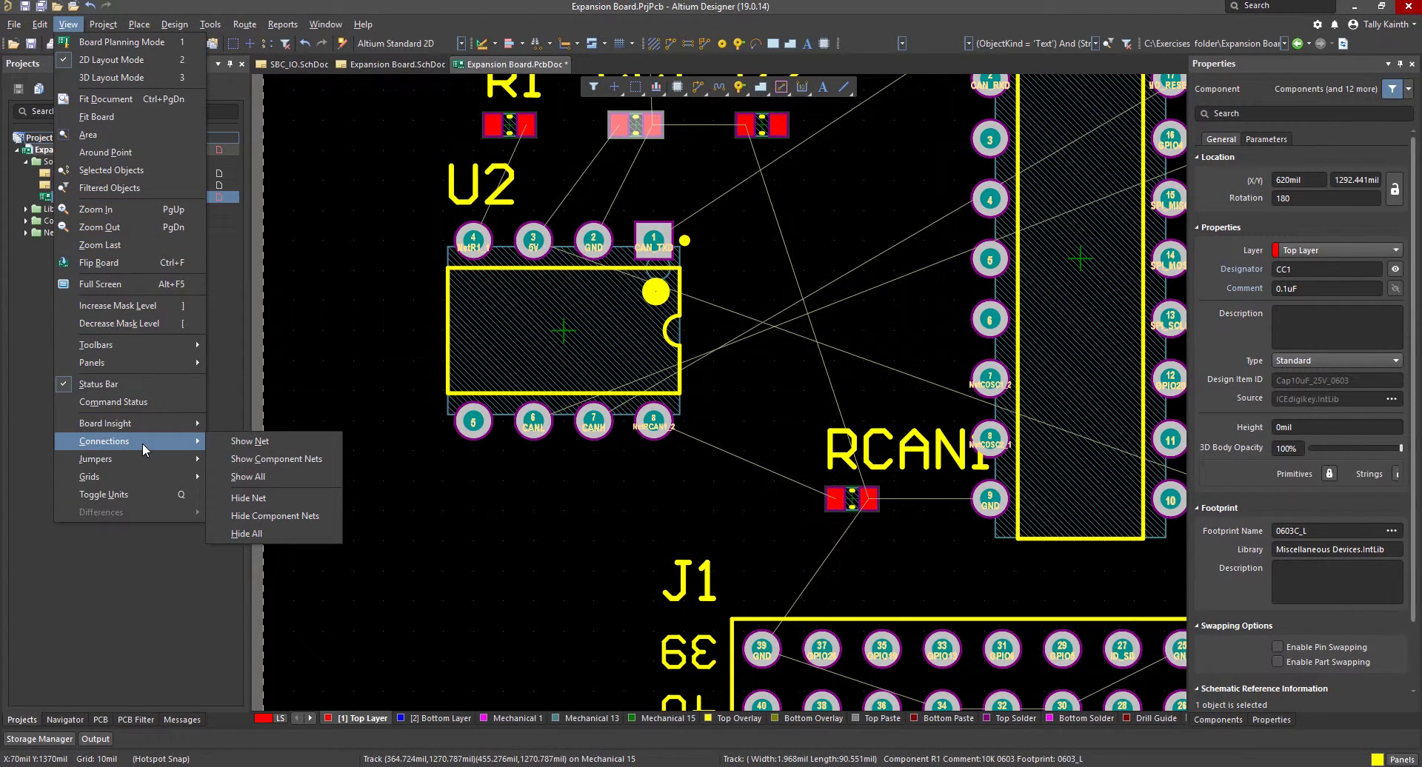
click(248, 498)
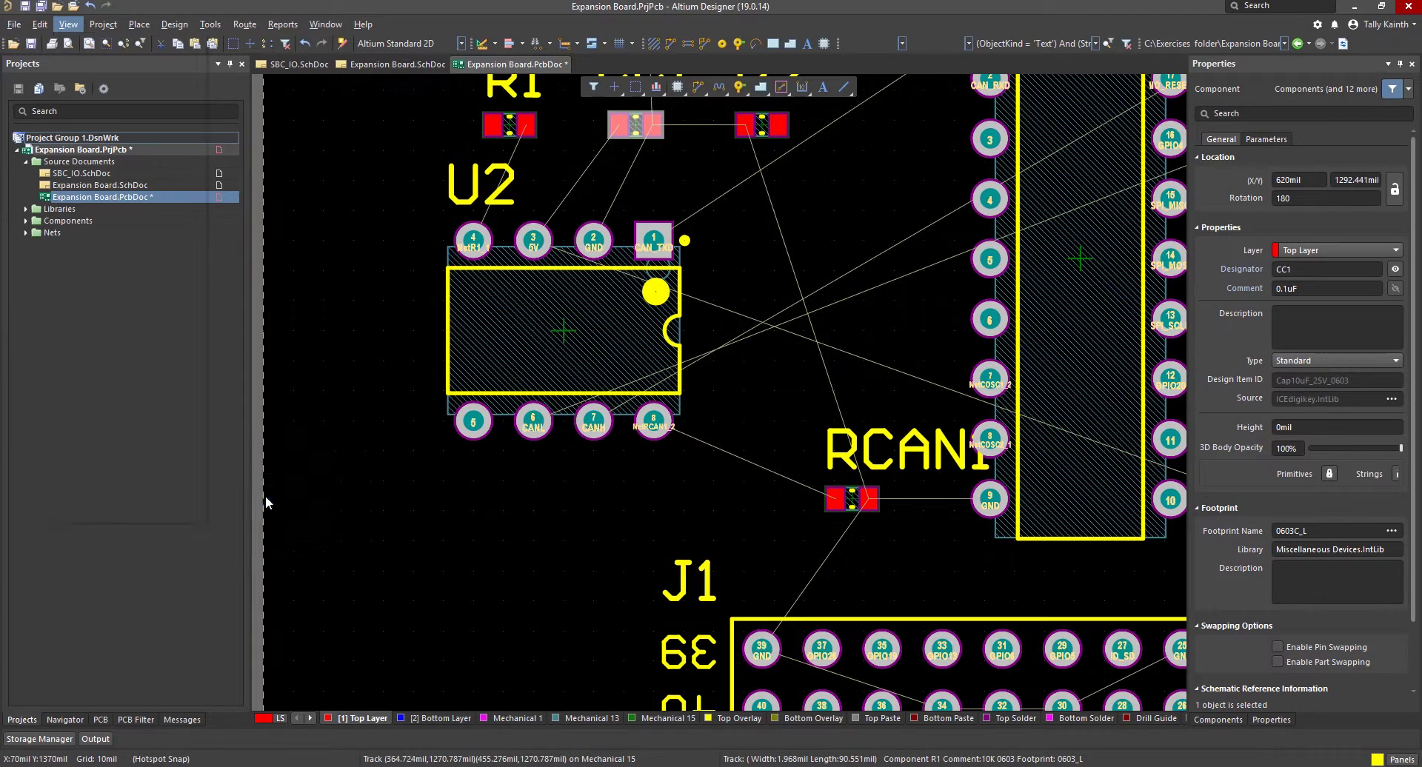
click(533, 243)
click(571, 300)
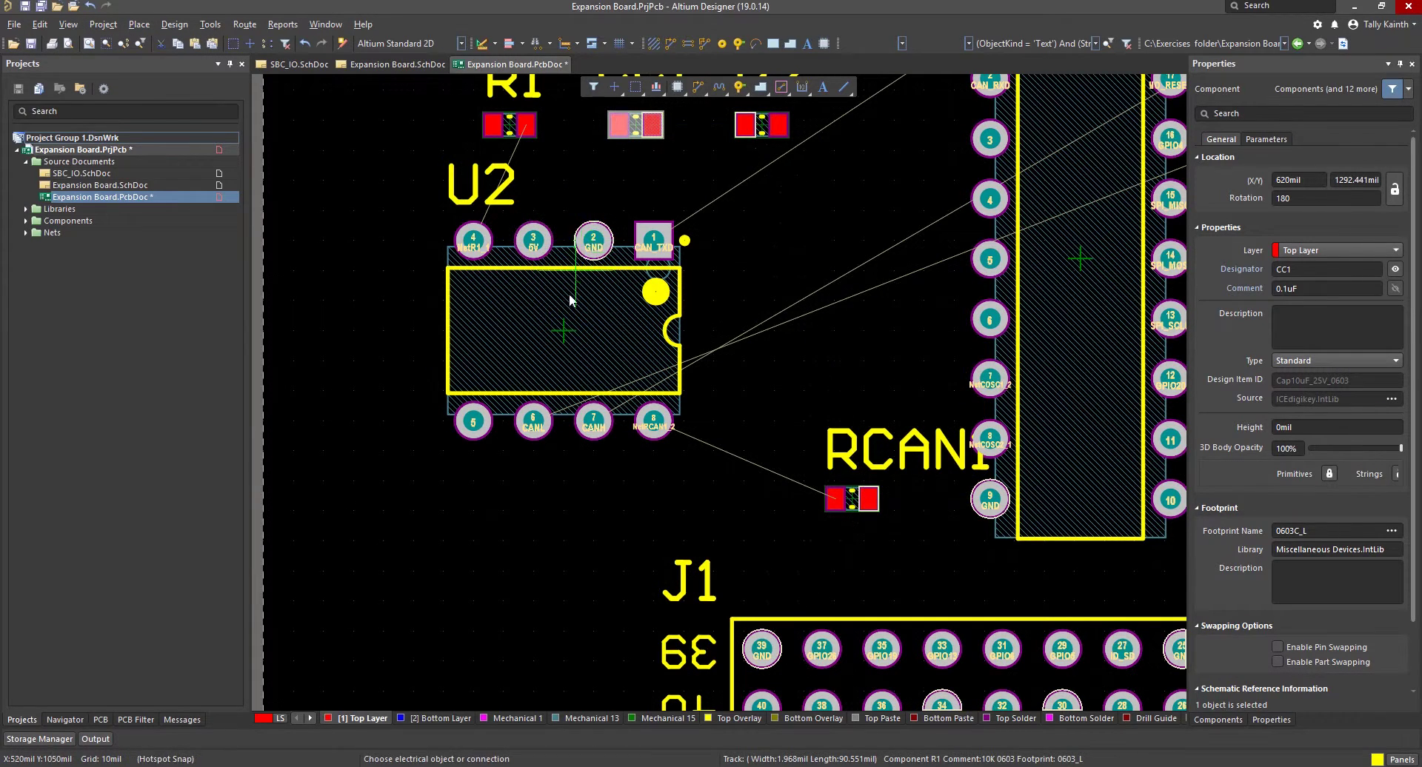
click(360, 265)
- Rotate U2 upright and shift it toward U1, with R1 beside its pin 4 and R2 rotated upright above R1
ctrl+scroll(518, 311, down, 3)
ctrl+scroll(758, 317, up, 1)
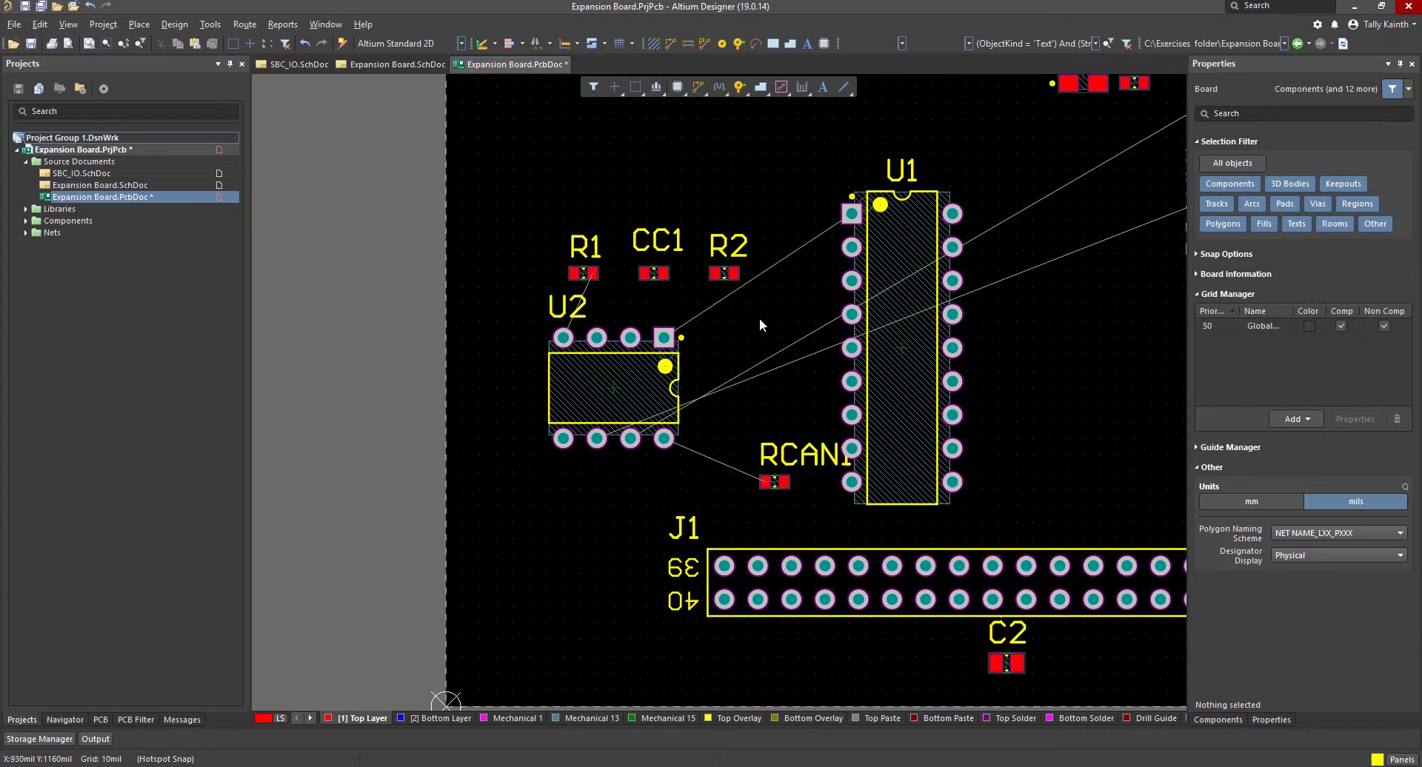
ctrl+scroll(758, 324, down, 1)
drag(641, 390, 686, 382)
key(space)
drag(599, 277, 585, 423)
drag(726, 277, 589, 369)
key(space)
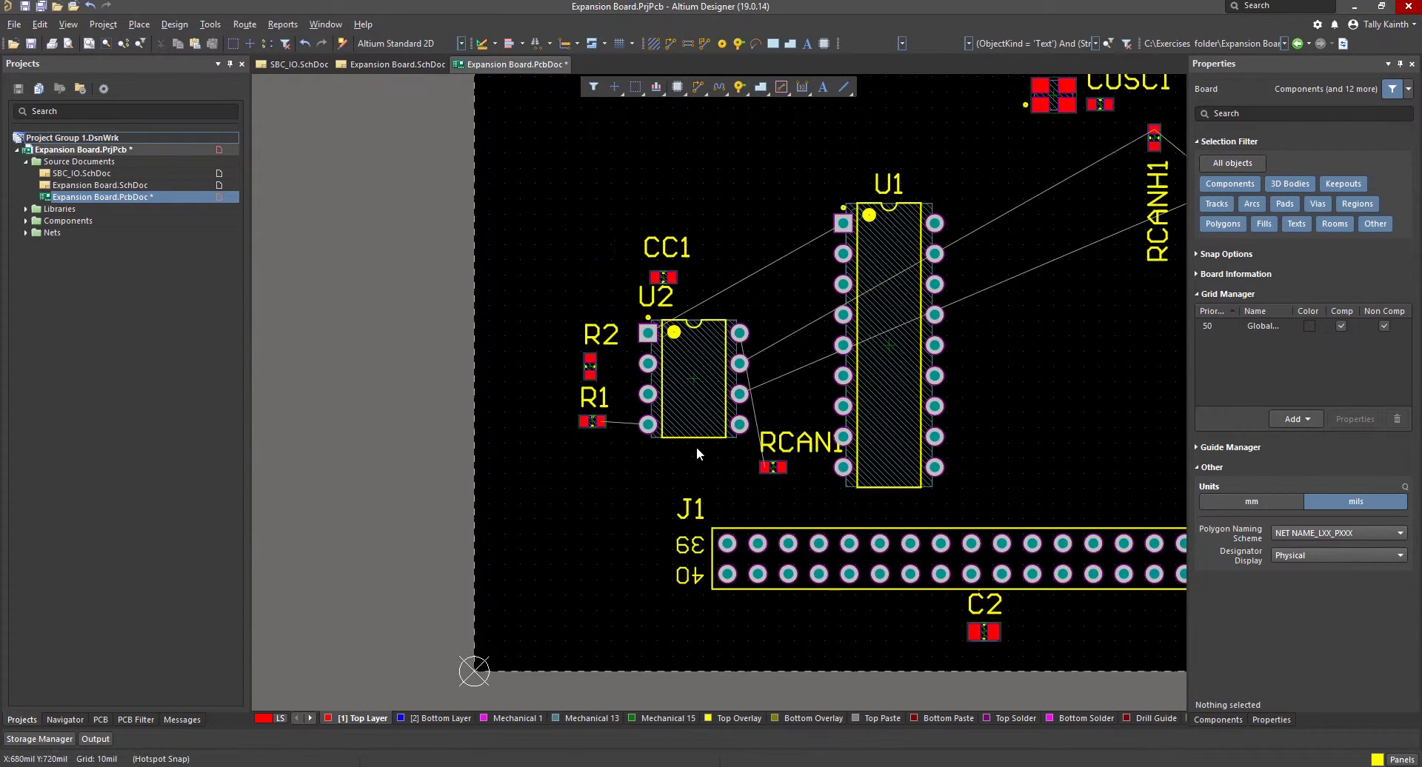
- Rotate RCAN1 upright between U2 and U1 beside U2's lower pins, and center CC1 above U2
drag(773, 467, 779, 434)
key(space)
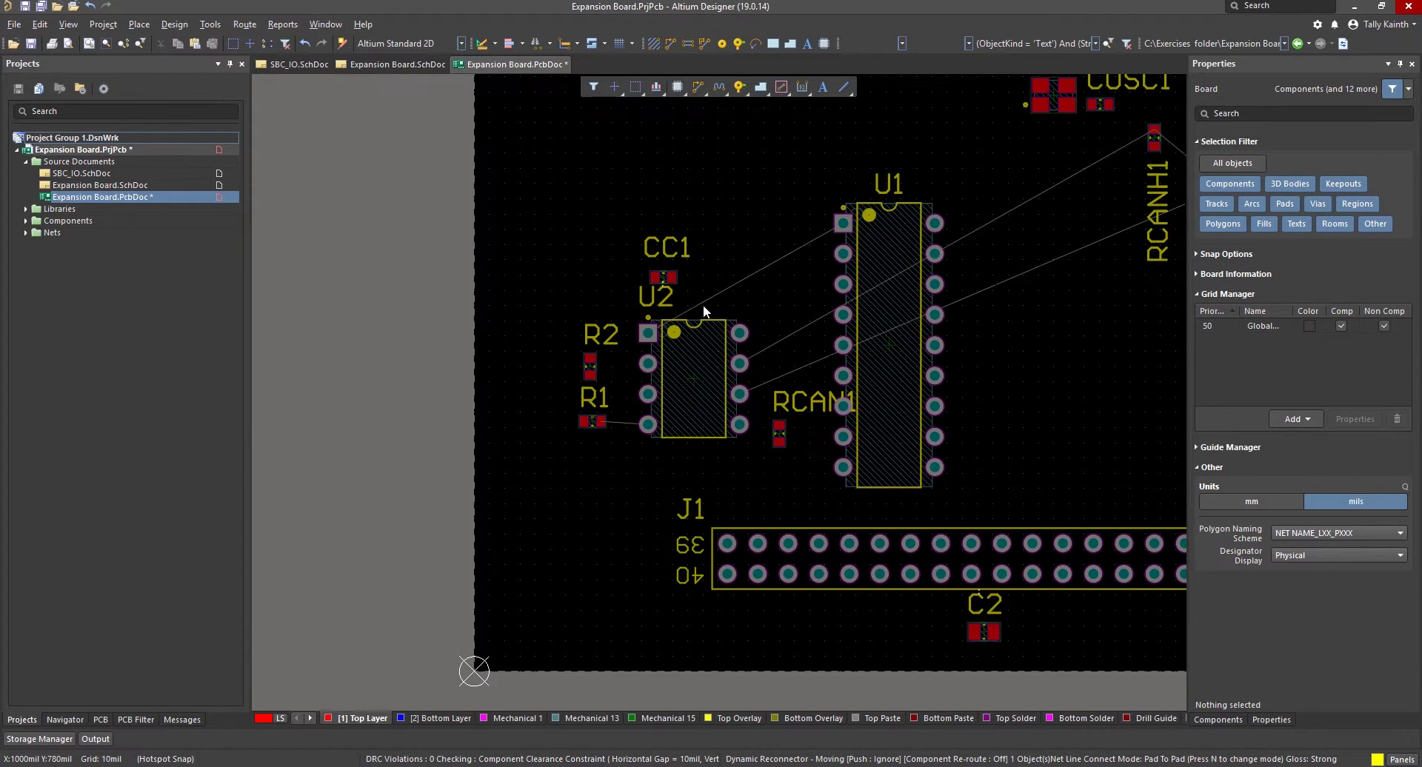
drag(672, 282, 676, 280)
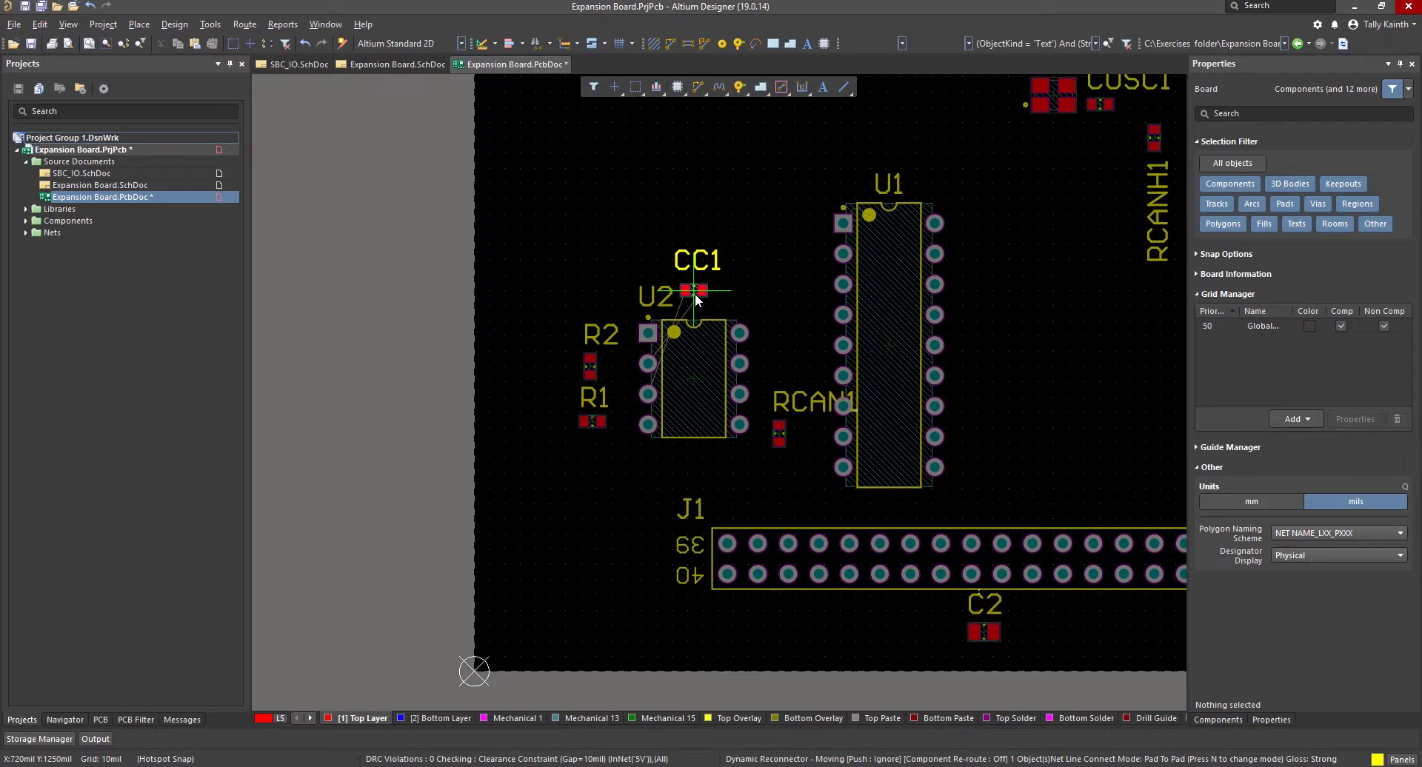
drag(695, 293, 701, 297)
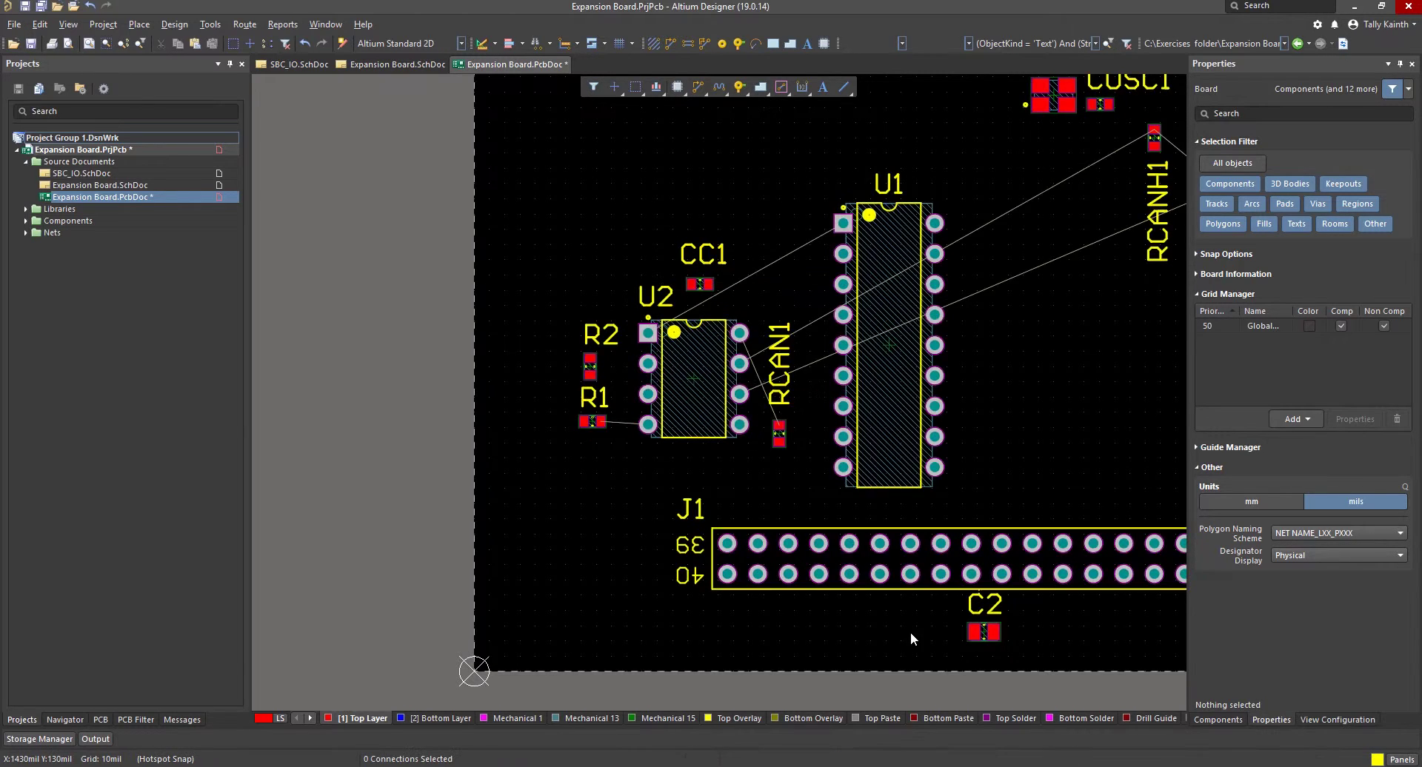
- Inspect the board in 3D by tilting it, turning it 90 degrees and resetting it to 0 degrees, and return to 2D
key(3)
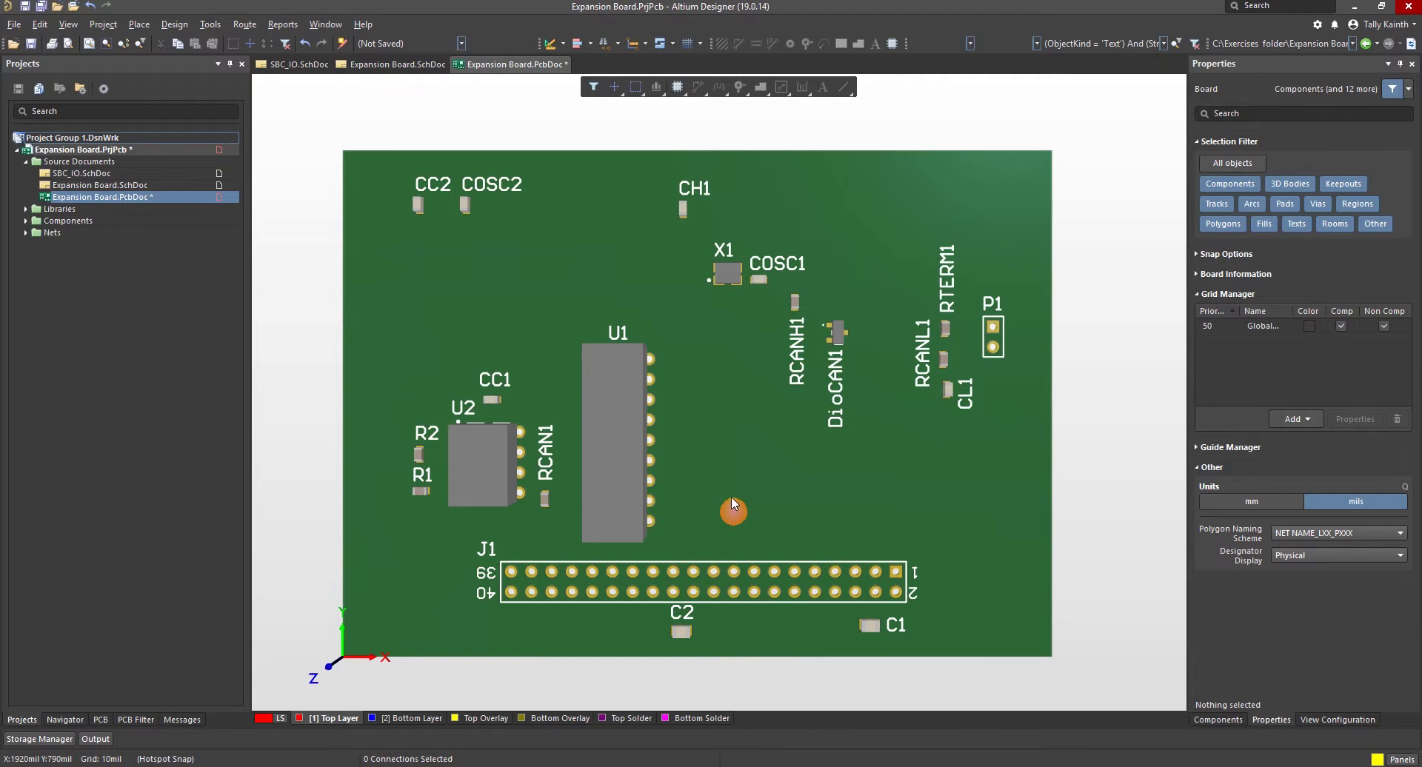
mouse_move(718, 505)
shift+right_down()
mouse_move(747, 360)
mouse_move(717, 474)
mouse_move(729, 404)
mouse_move(686, 491)
mouse_move(726, 499)
shift+right_up()
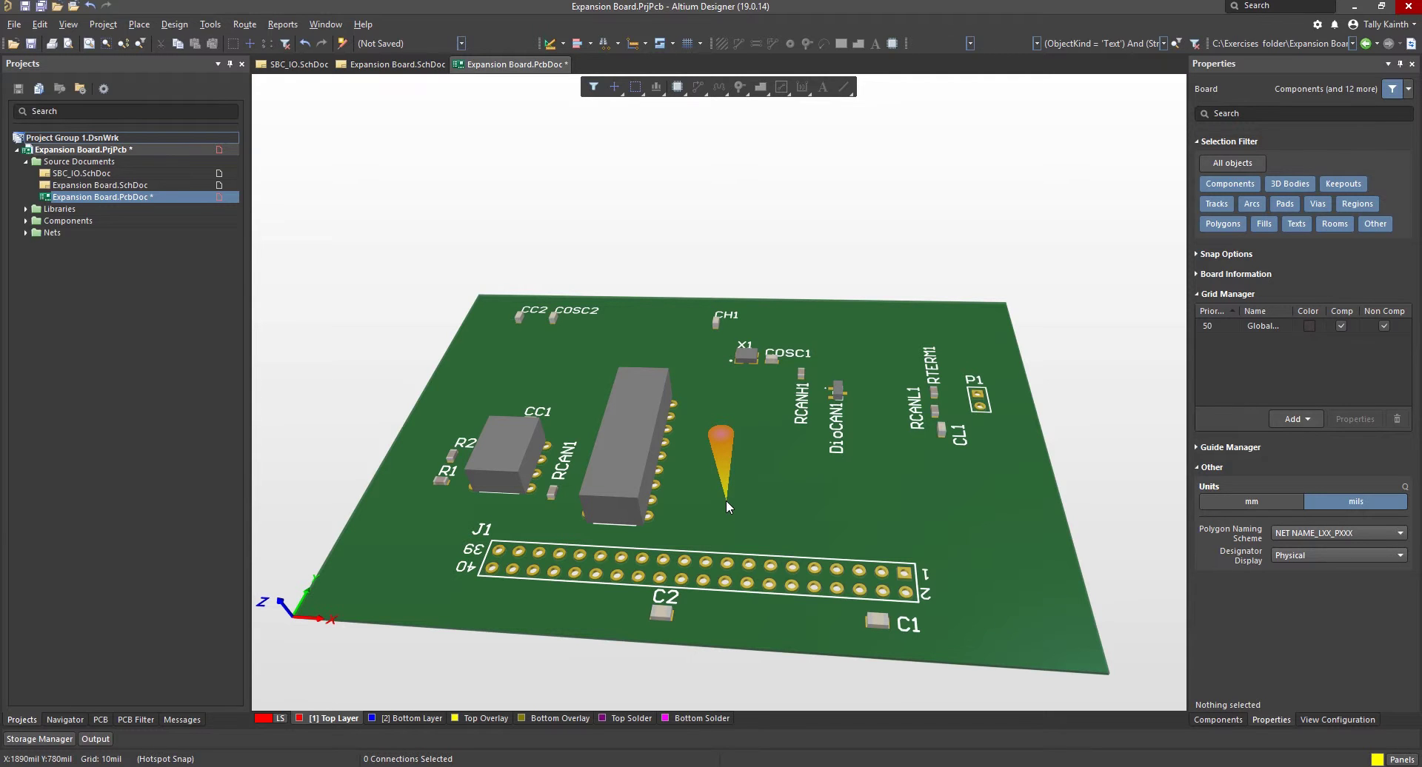
key(9)
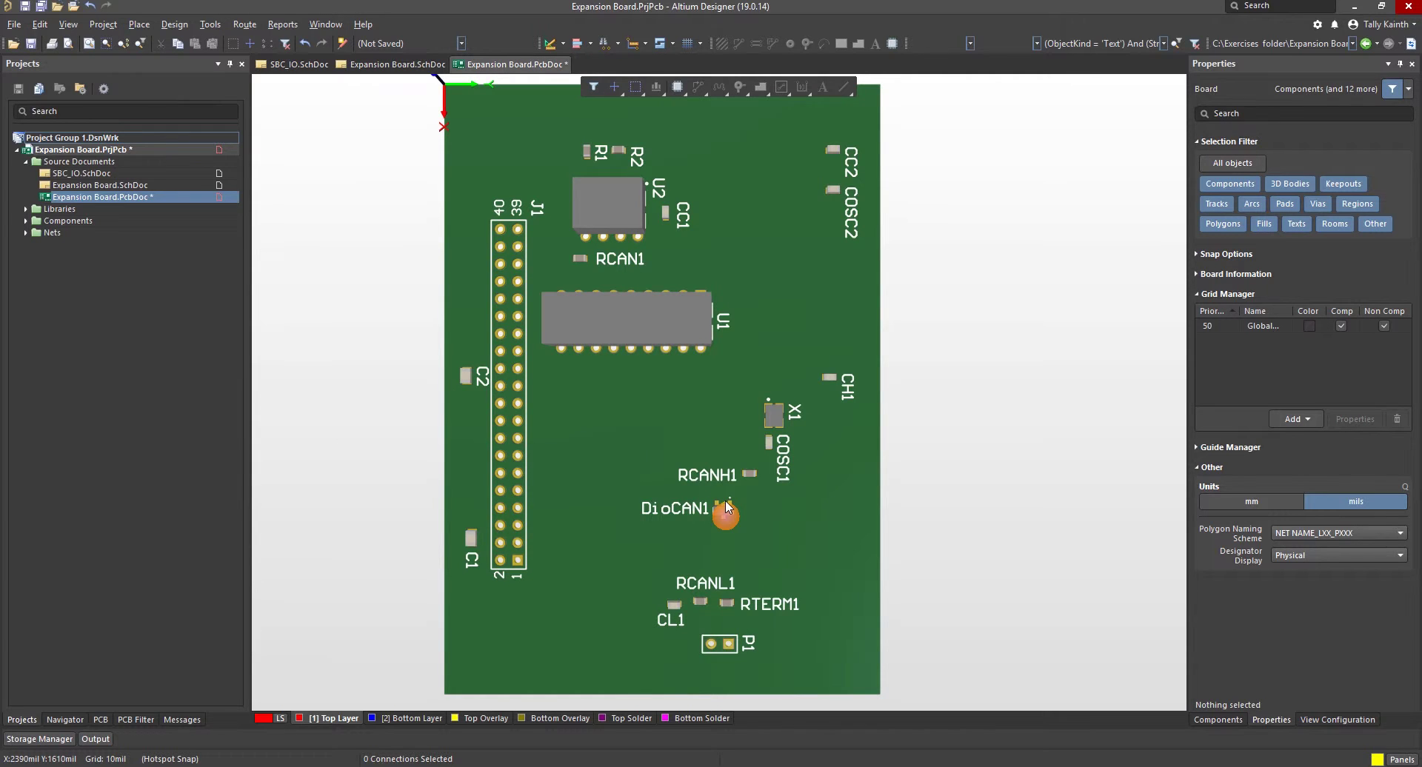
key(0)
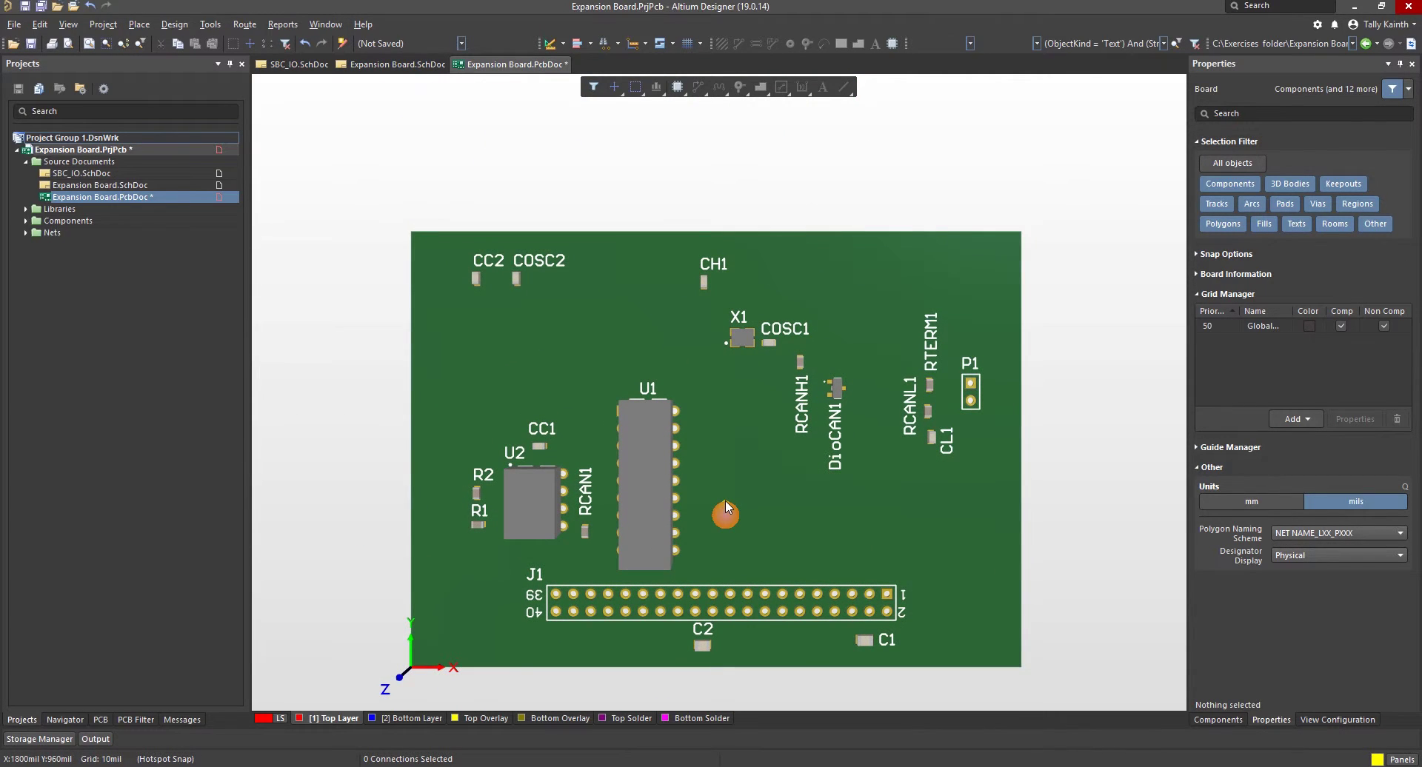
key(2)
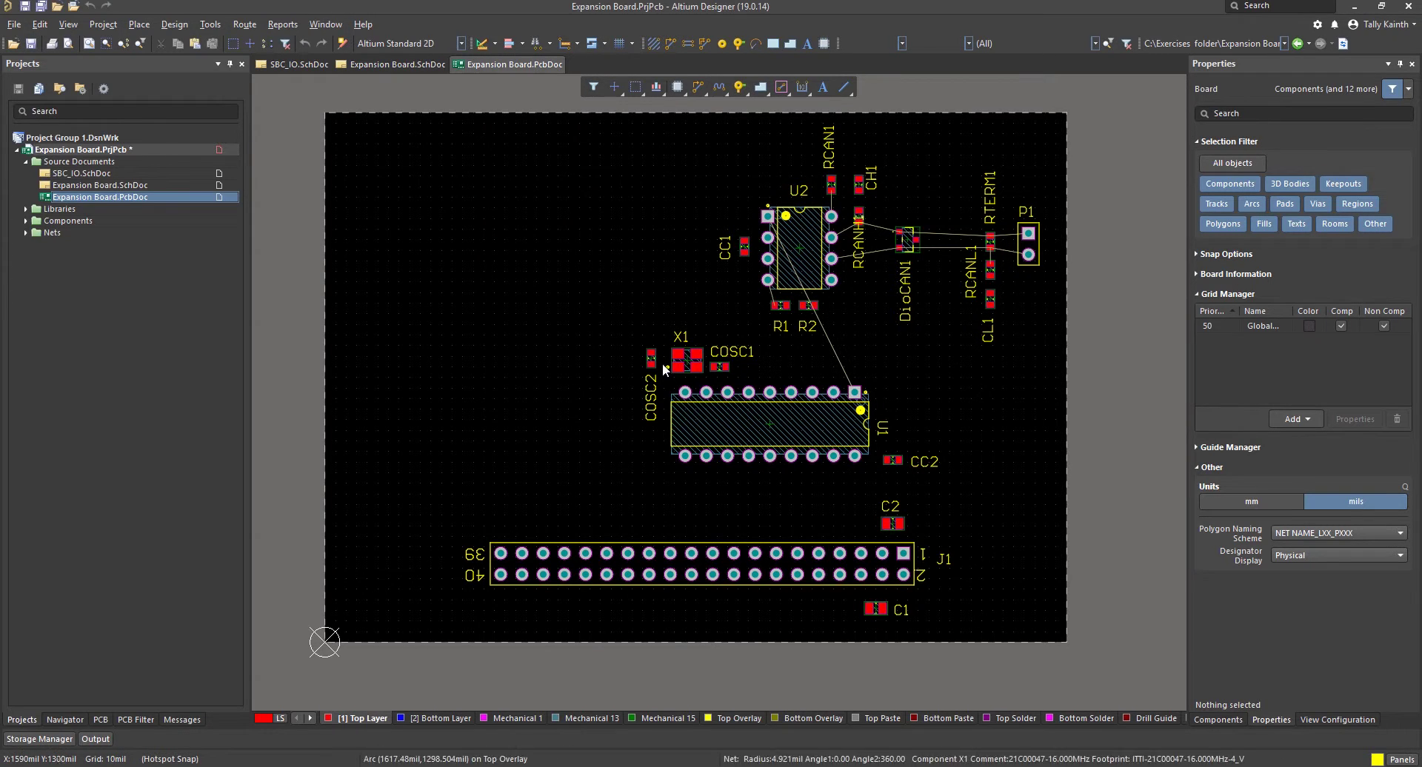
- Flip COSC2 to the bottom layer and back to the top, rotating it 180 degrees and placing it beside X1
drag(651, 358, 617, 368)
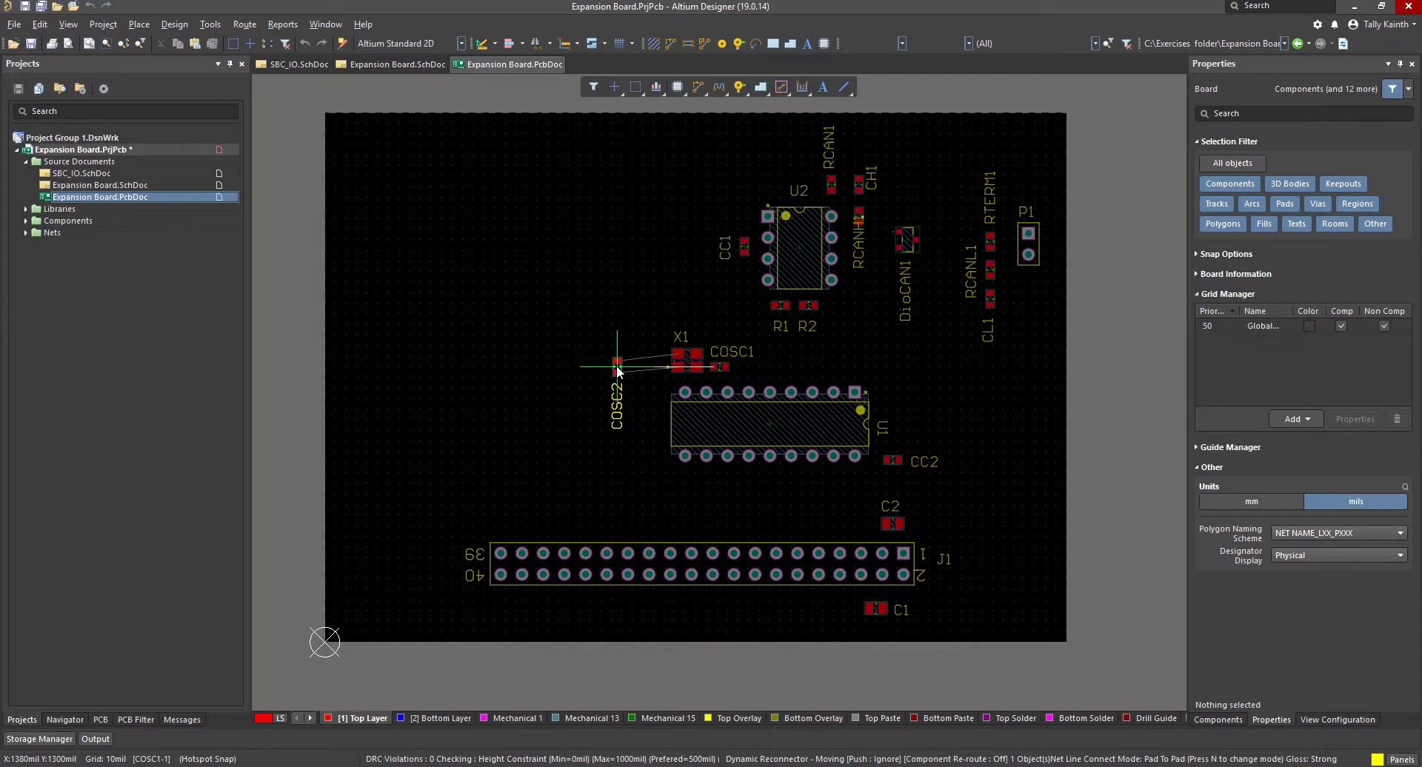
key(l)
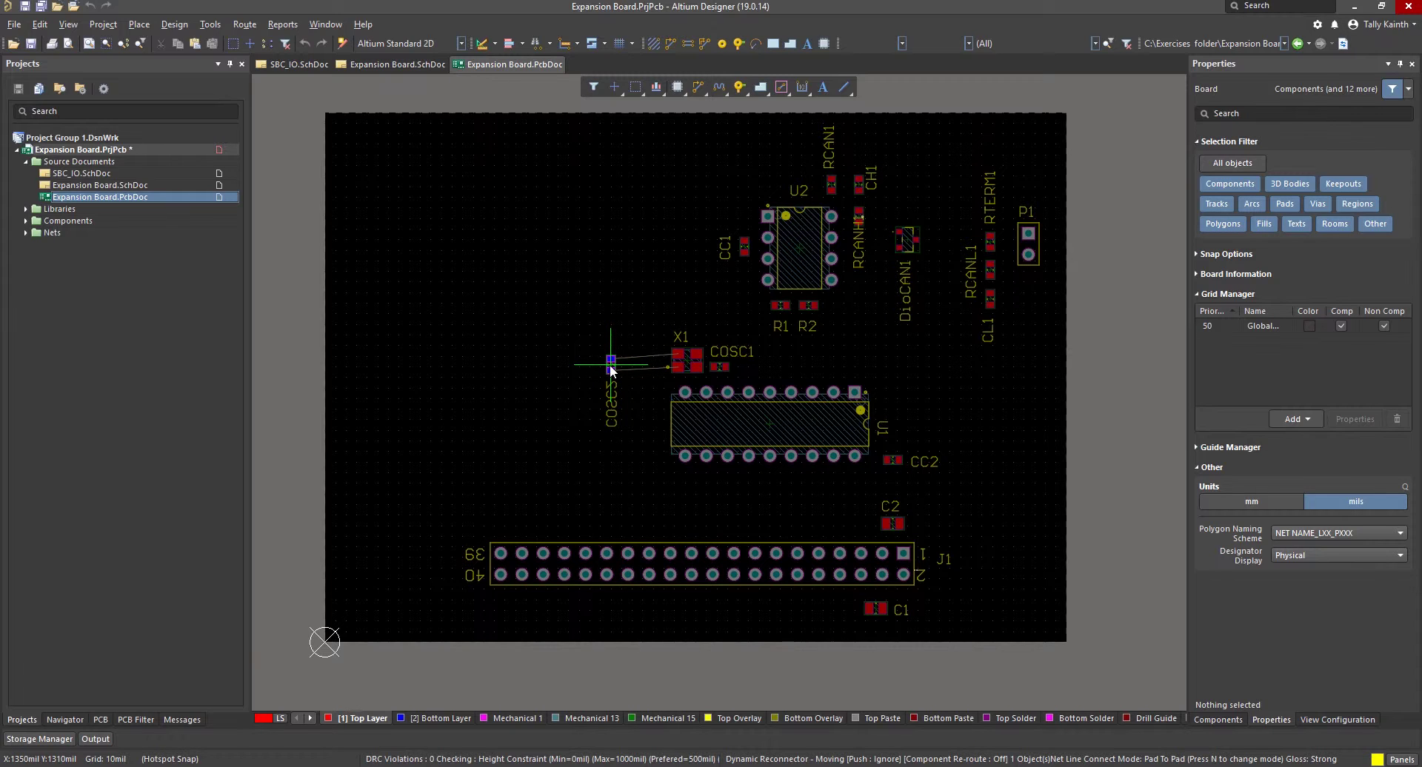
key(space)
key(space)
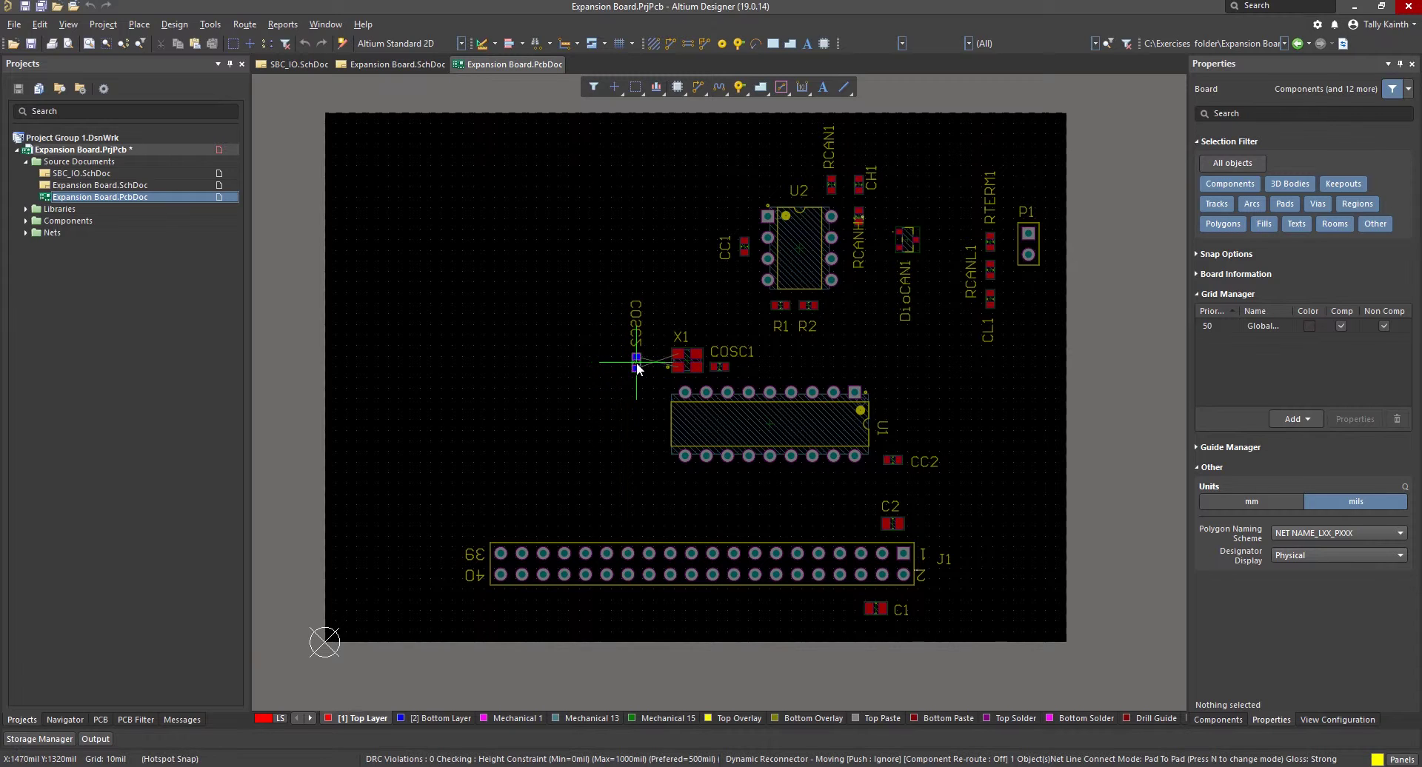
mouse_move(637, 368)
mouse_down()
mouse_move(644, 384)
mouse_move(651, 357)
mouse_up()
key(l)
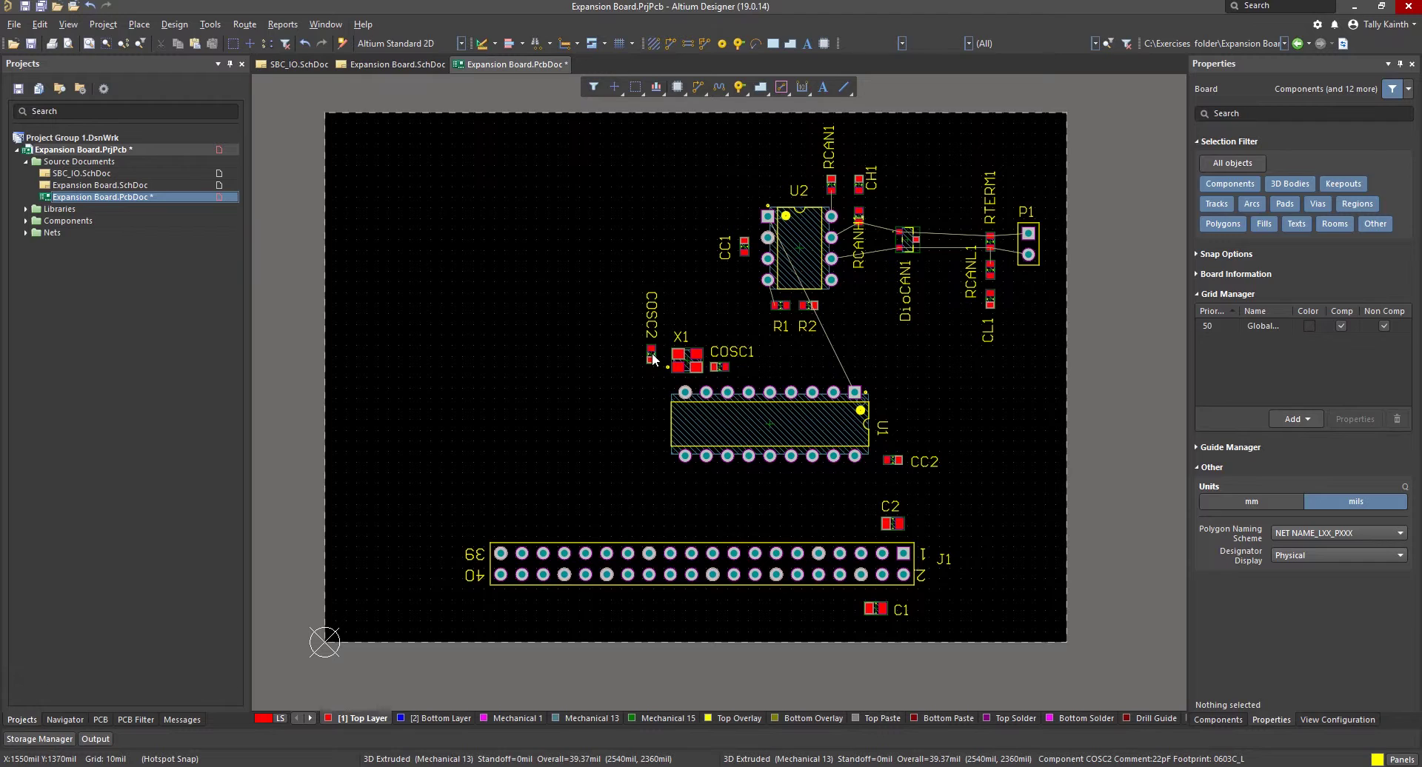
- Change COSC2's layer property to Bottom Layer, set it back to Top Layer and clear the selection
click(651, 354)
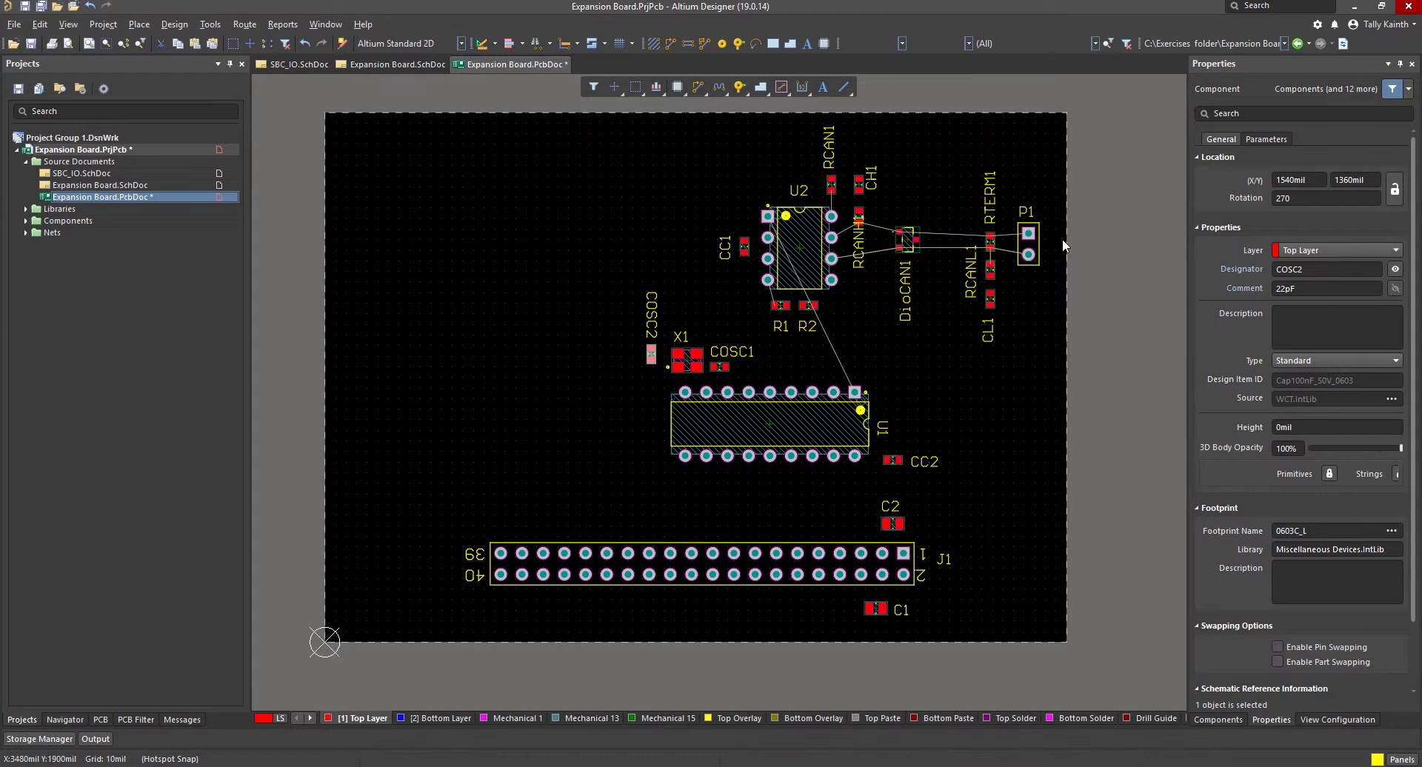
click(1333, 251)
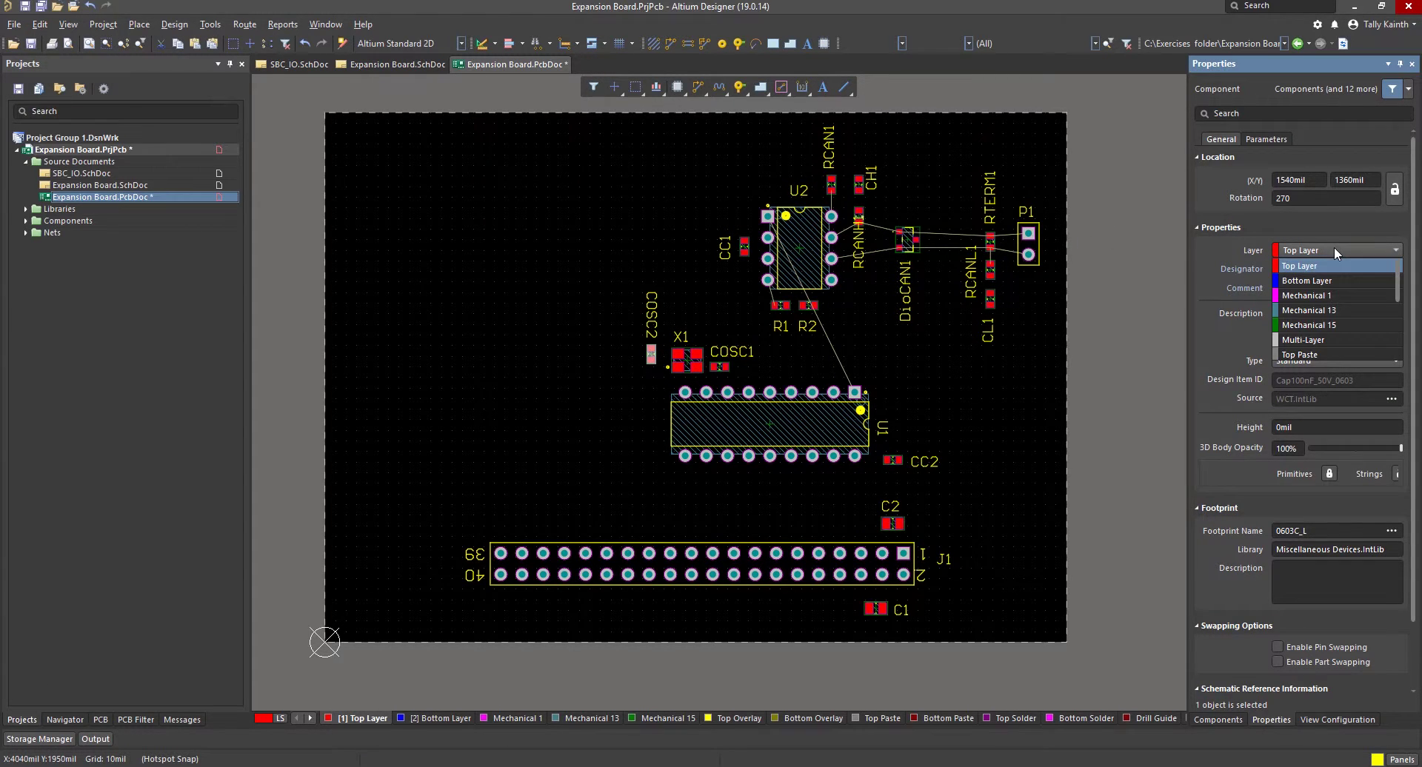
click(1344, 281)
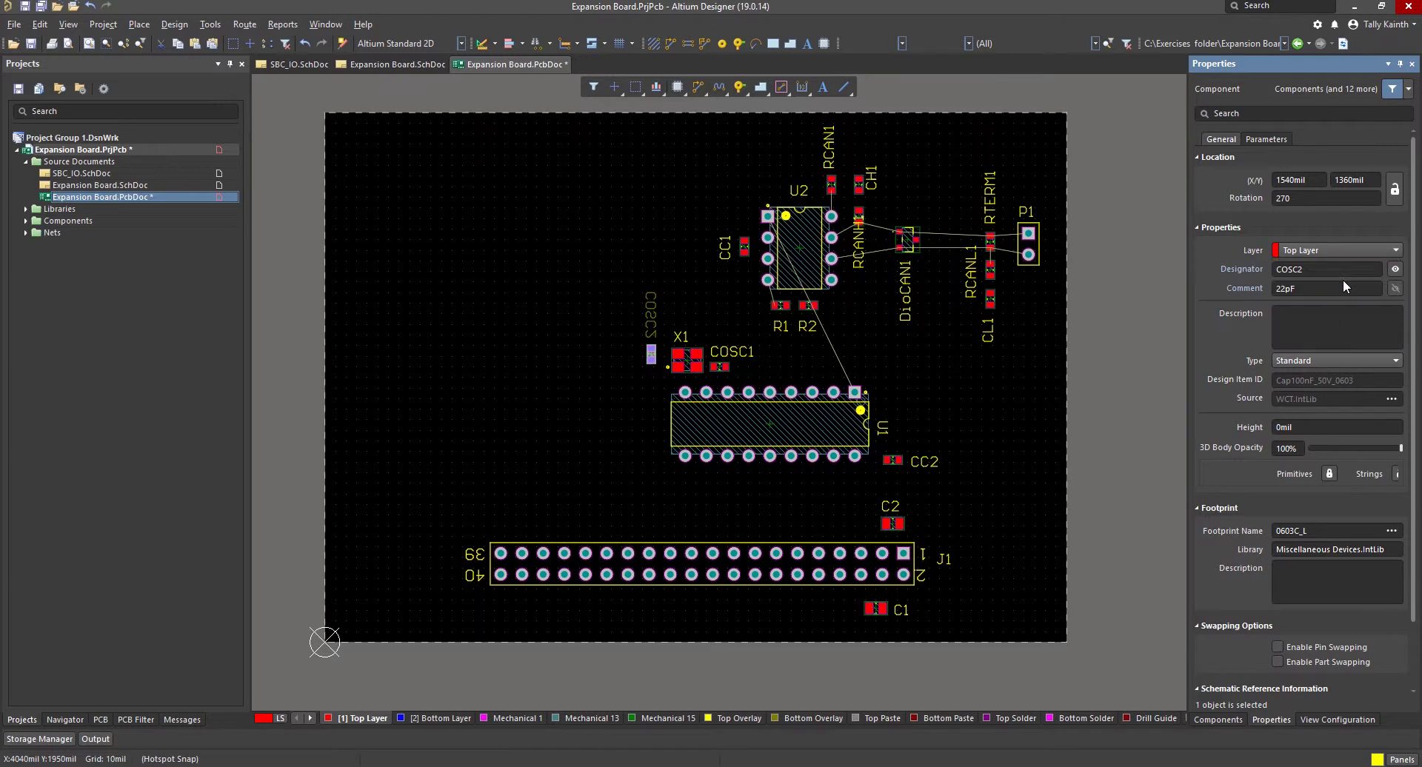
click(1345, 247)
click(1363, 260)
click(602, 239)
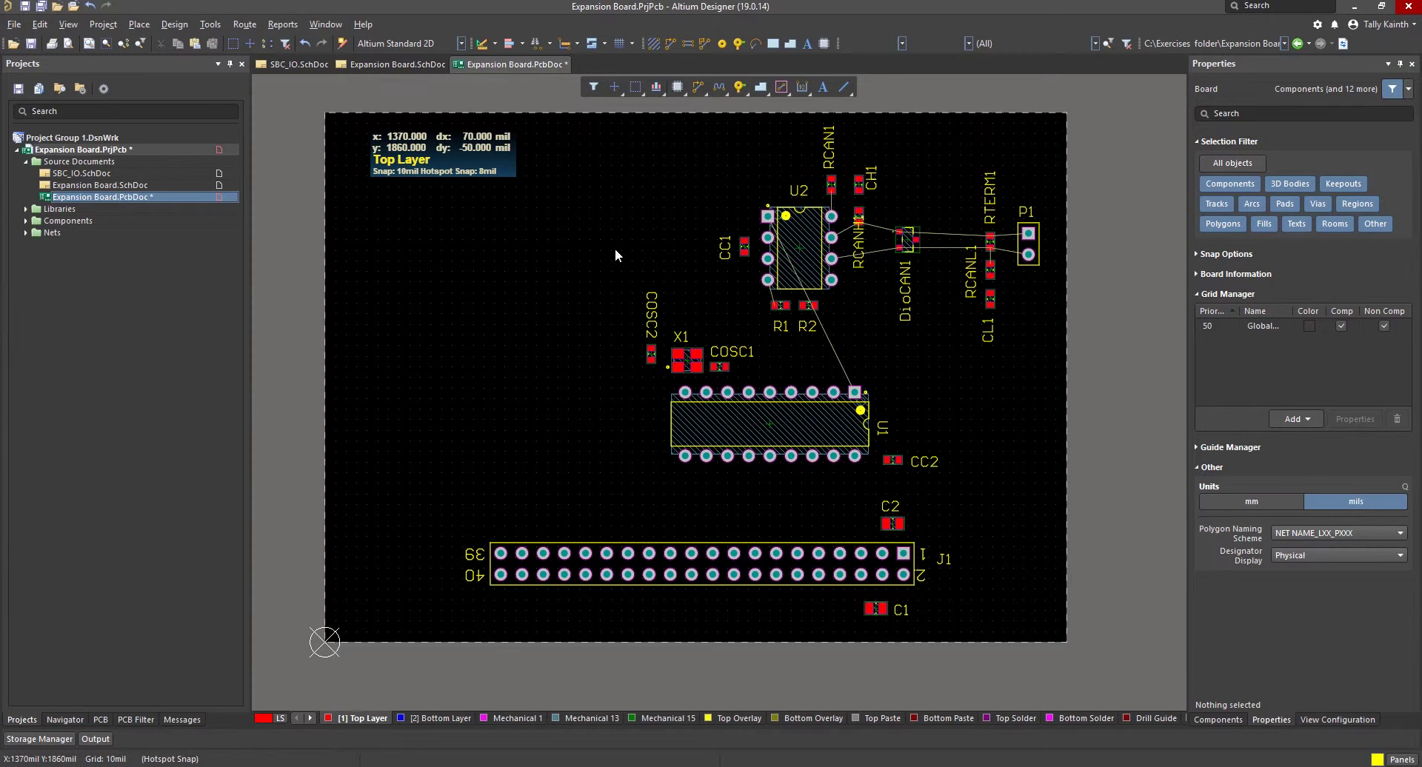